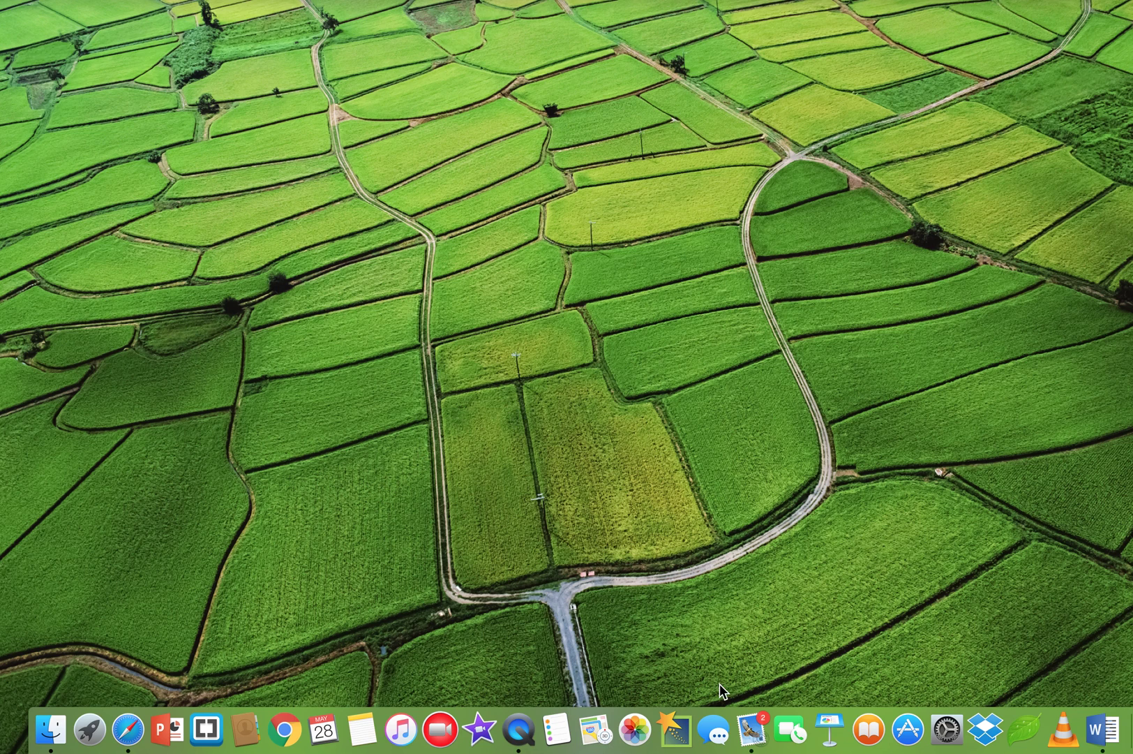
# Launch Mail, compose a new message, close the viewer window, and drop the photo into the body
pyautogui.click(751, 730)
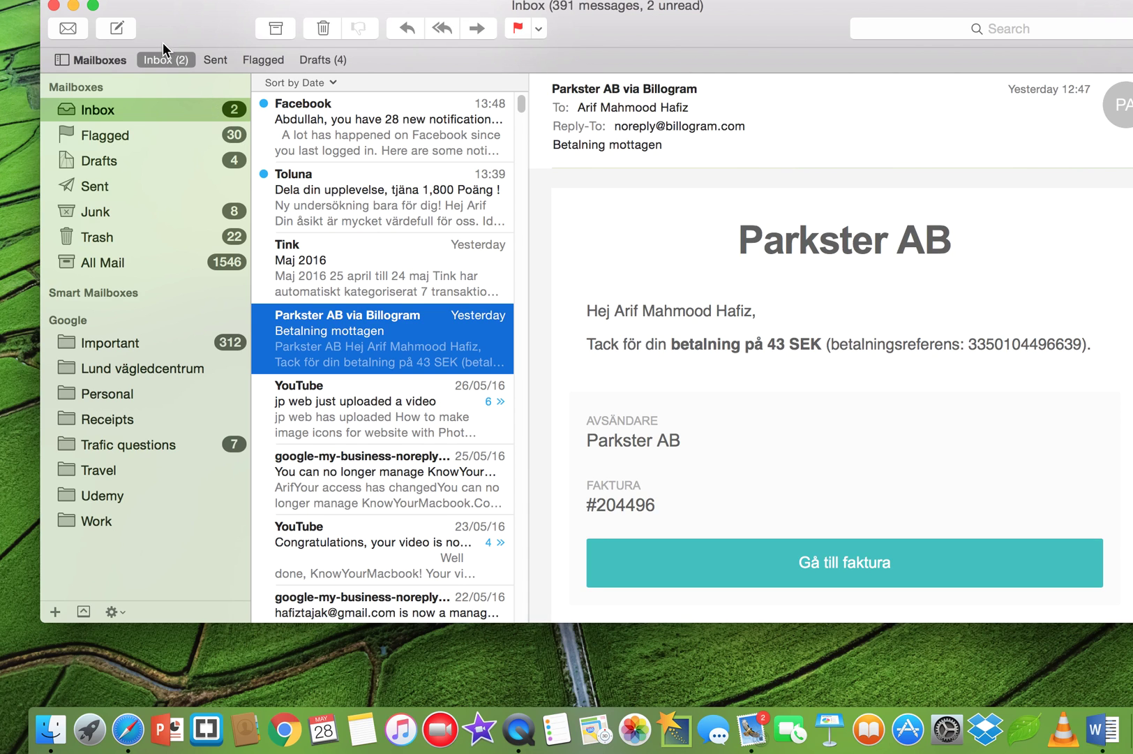
pyautogui.click(118, 29)
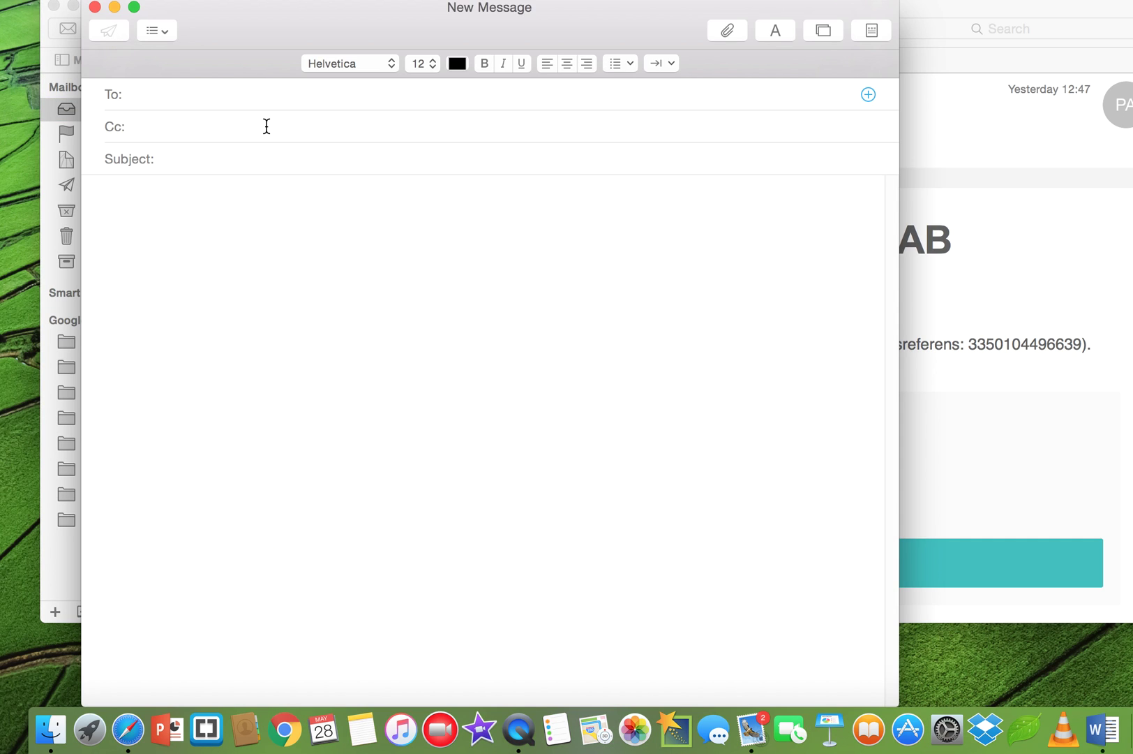
pyautogui.click(54, 6)
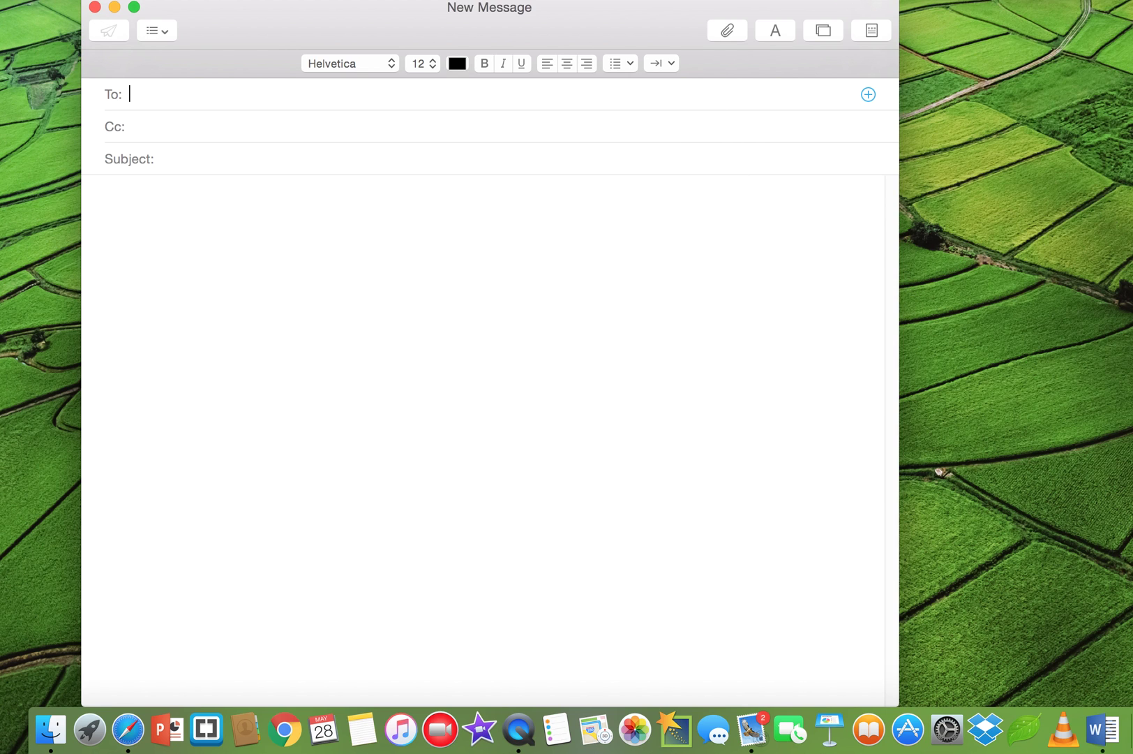
pyautogui.moveTo(1116, 195); pyautogui.dragTo(494, 285)
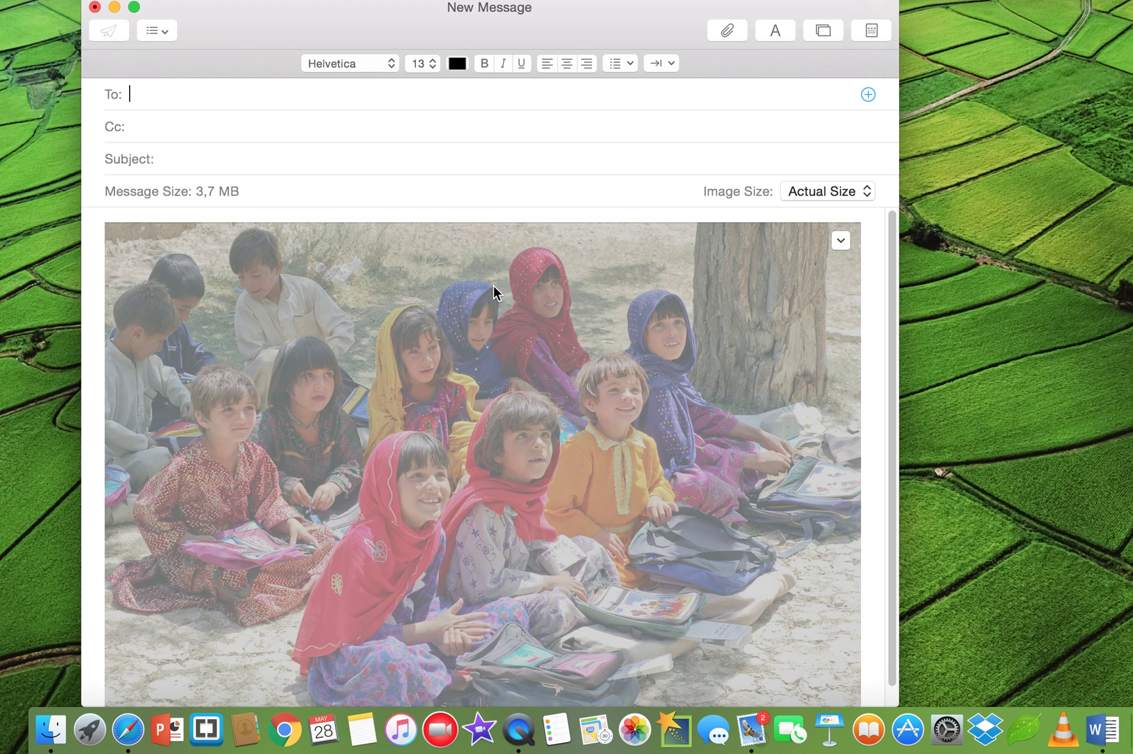
# Open the embedded photo's chevron menu to reveal Markup and More…
pyautogui.click(841, 239)
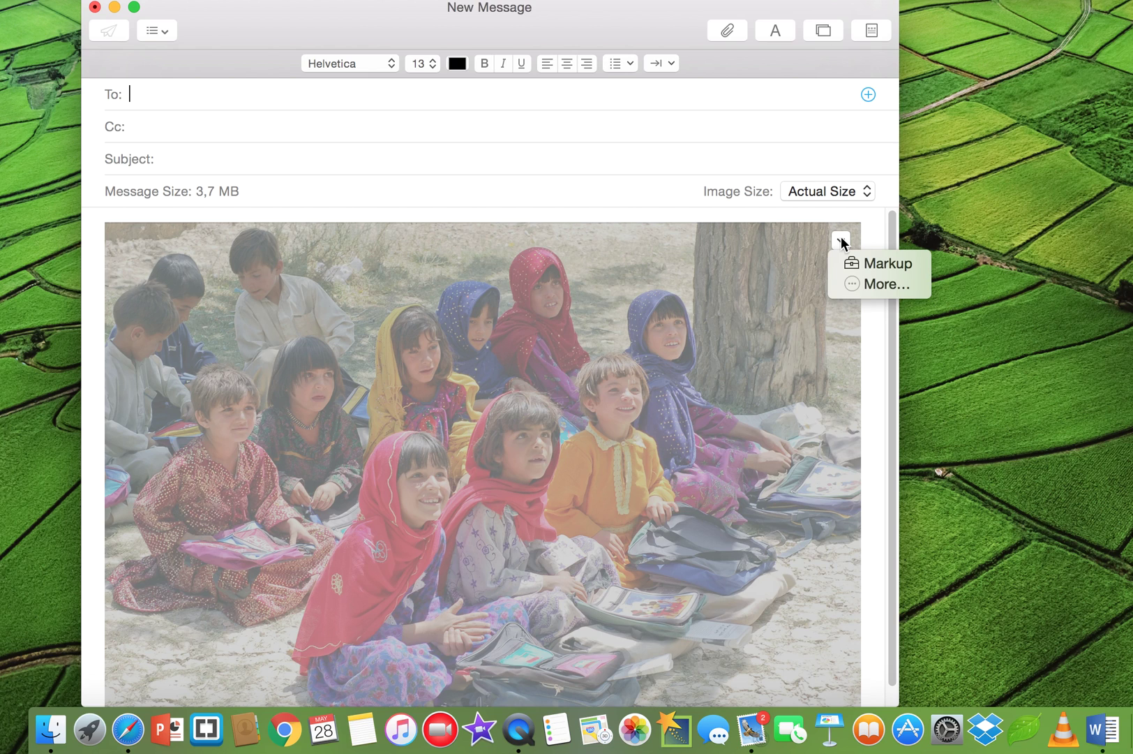
# Open the photo in Markup and add a speech bubble from the Shapes menu
pyautogui.click(872, 265)
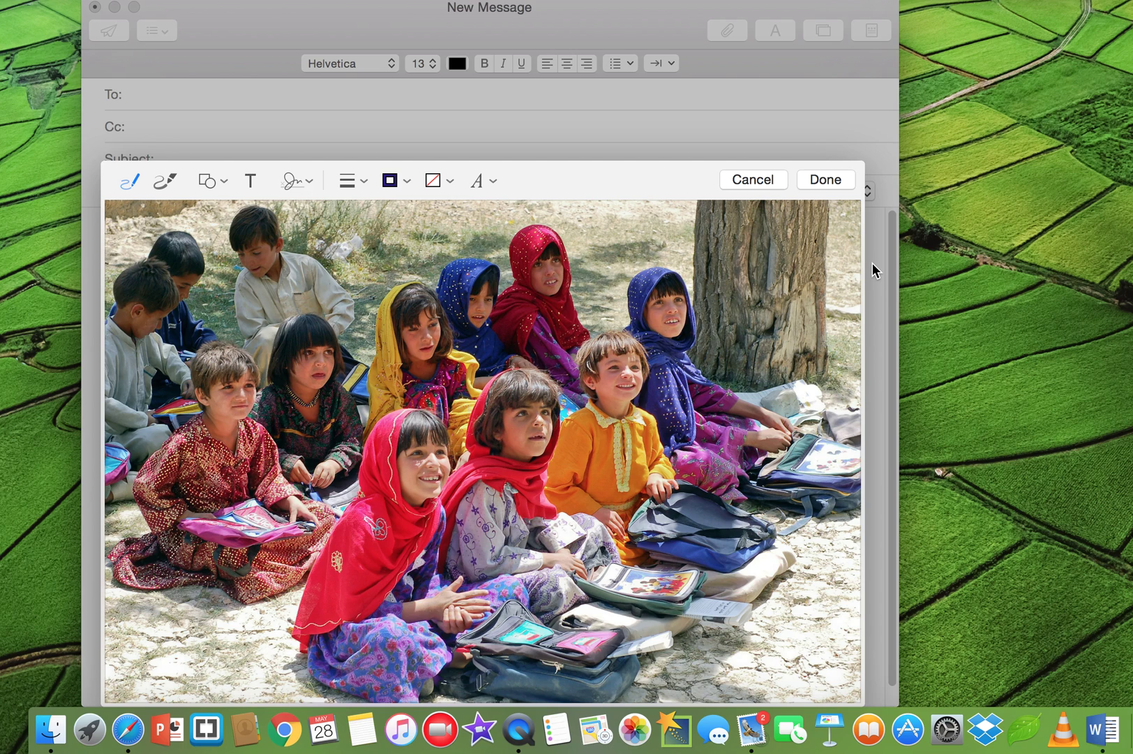
pyautogui.click(222, 184)
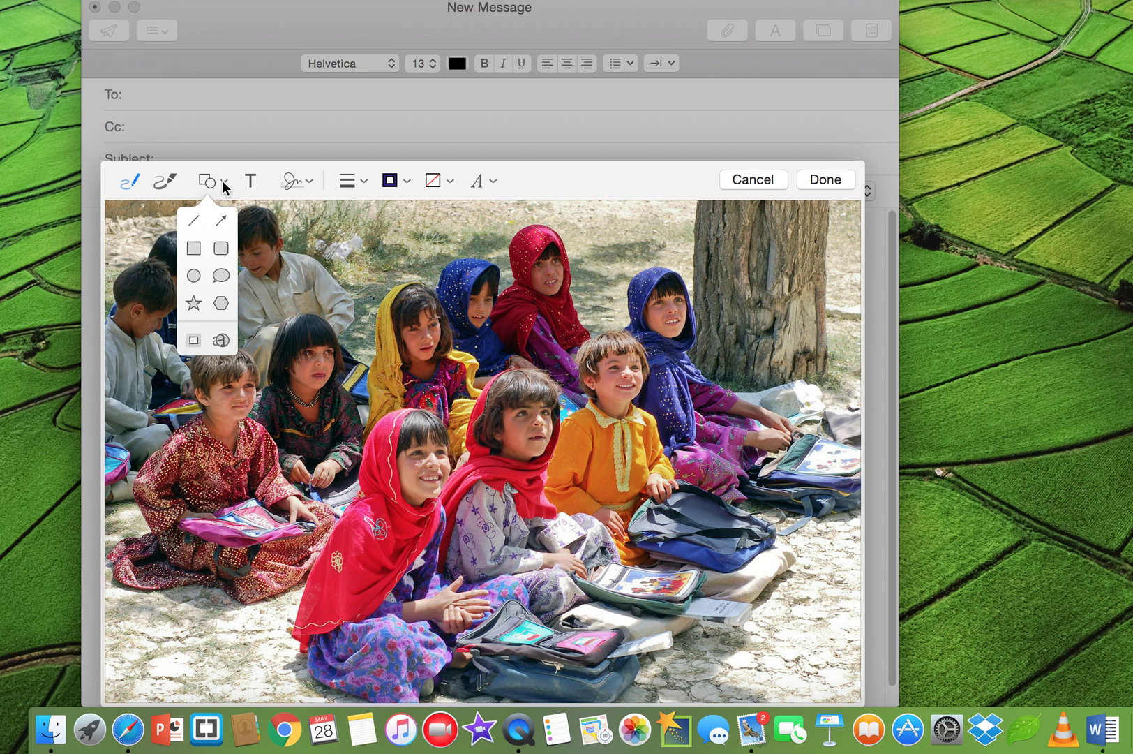
pyautogui.click(220, 283)
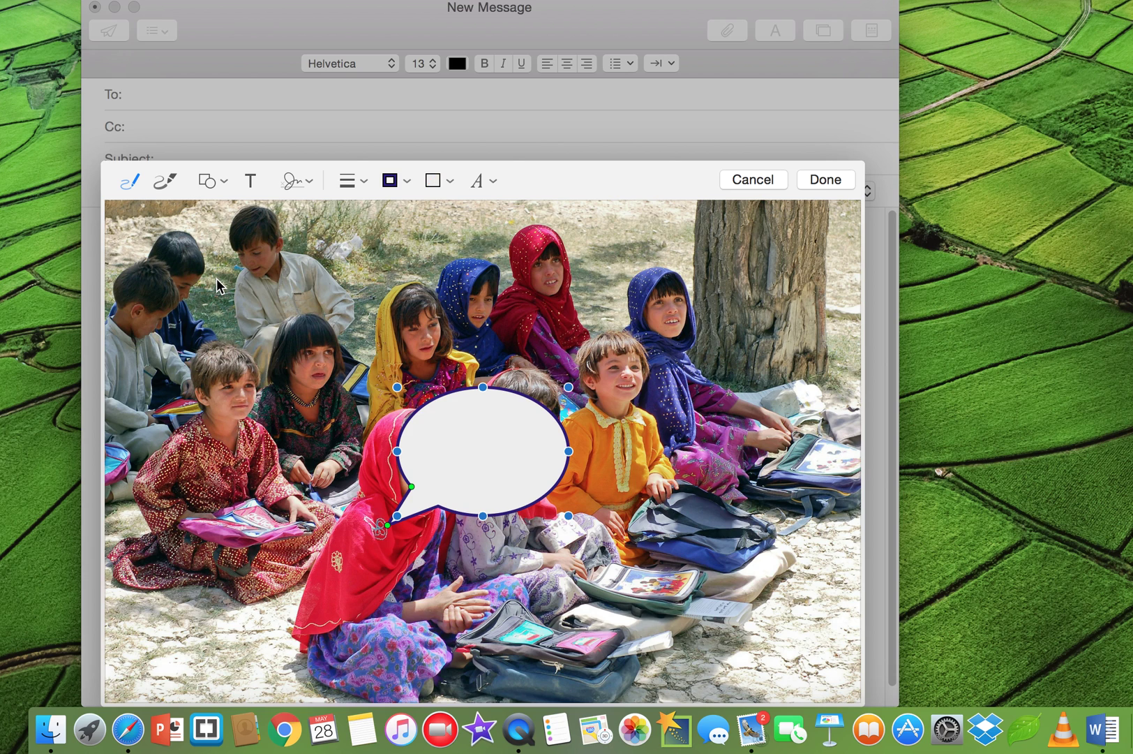
# Move the speech bubble to the photo's upper right and make it shorter
pyautogui.click(496, 426)
pyautogui.moveTo(495, 426); pyautogui.dragTo(757, 266)
pyautogui.moveTo(764, 351)
pyautogui.mouseDown()
pyautogui.moveTo(753, 284)
pyautogui.moveTo(752, 461)
pyautogui.moveTo(751, 323)
pyautogui.moveTo(753, 342)
pyautogui.mouseUp()
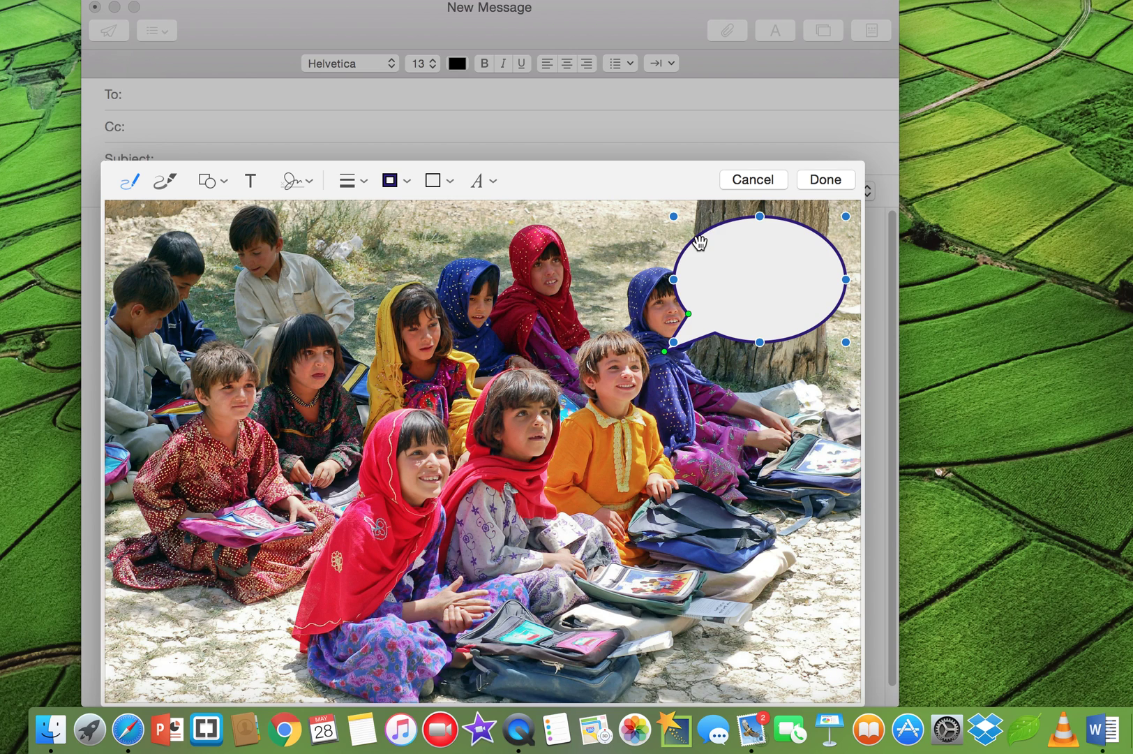
# Give the speech bubble a thin red outline
pyautogui.click(699, 242)
pyautogui.click(408, 181)
pyautogui.click(364, 180)
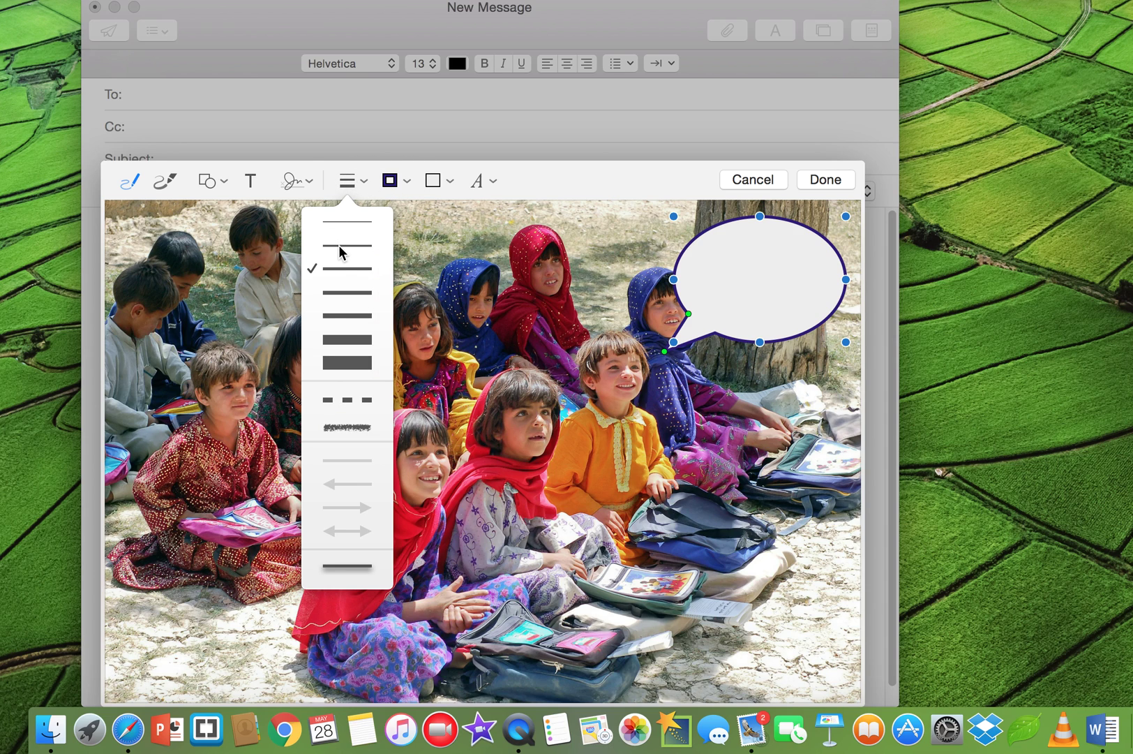
pyautogui.click(339, 246)
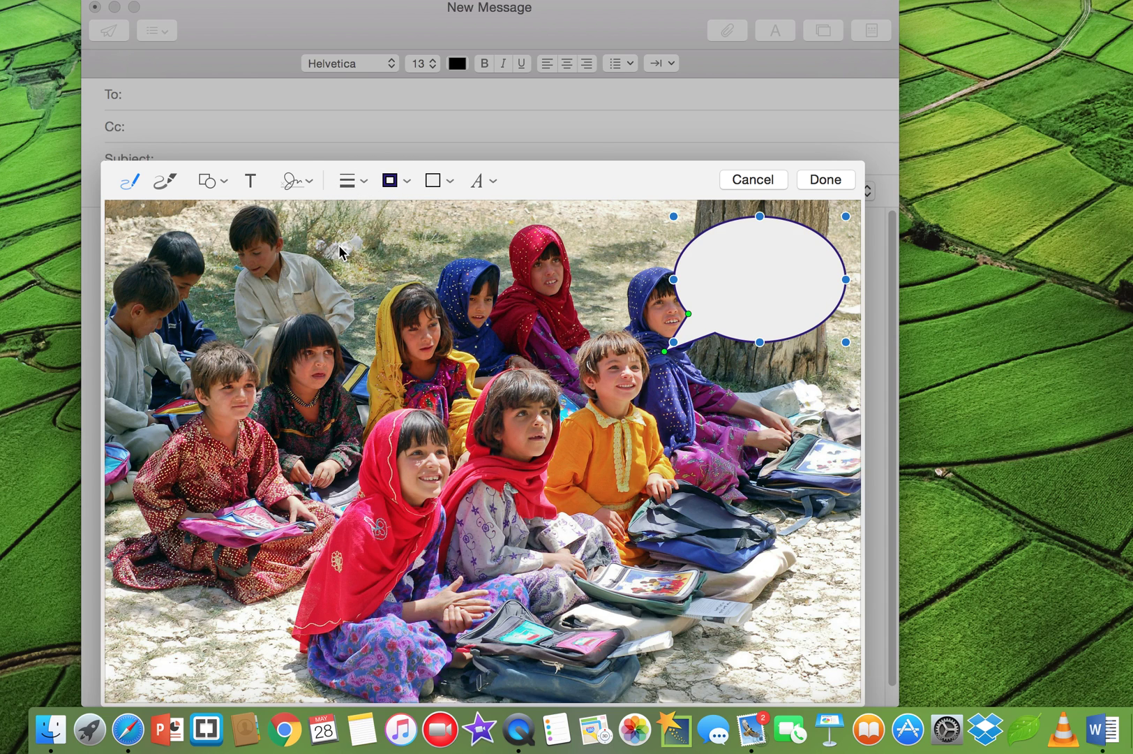
pyautogui.click(406, 183)
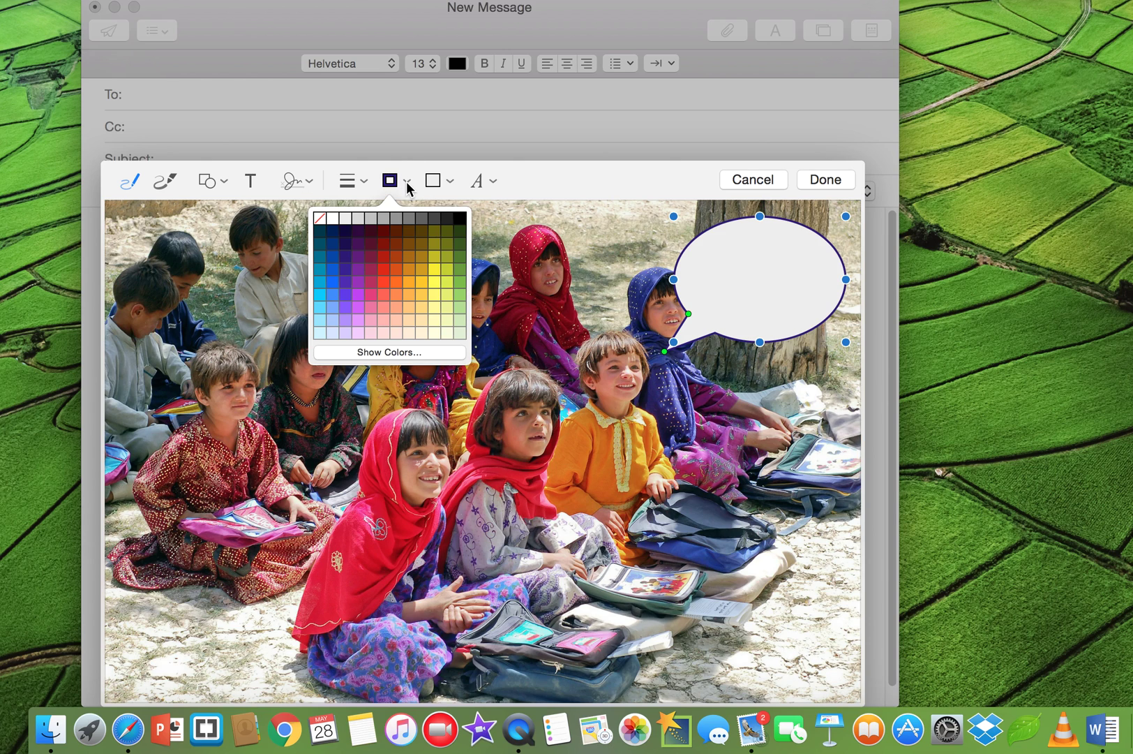
pyautogui.click(385, 289)
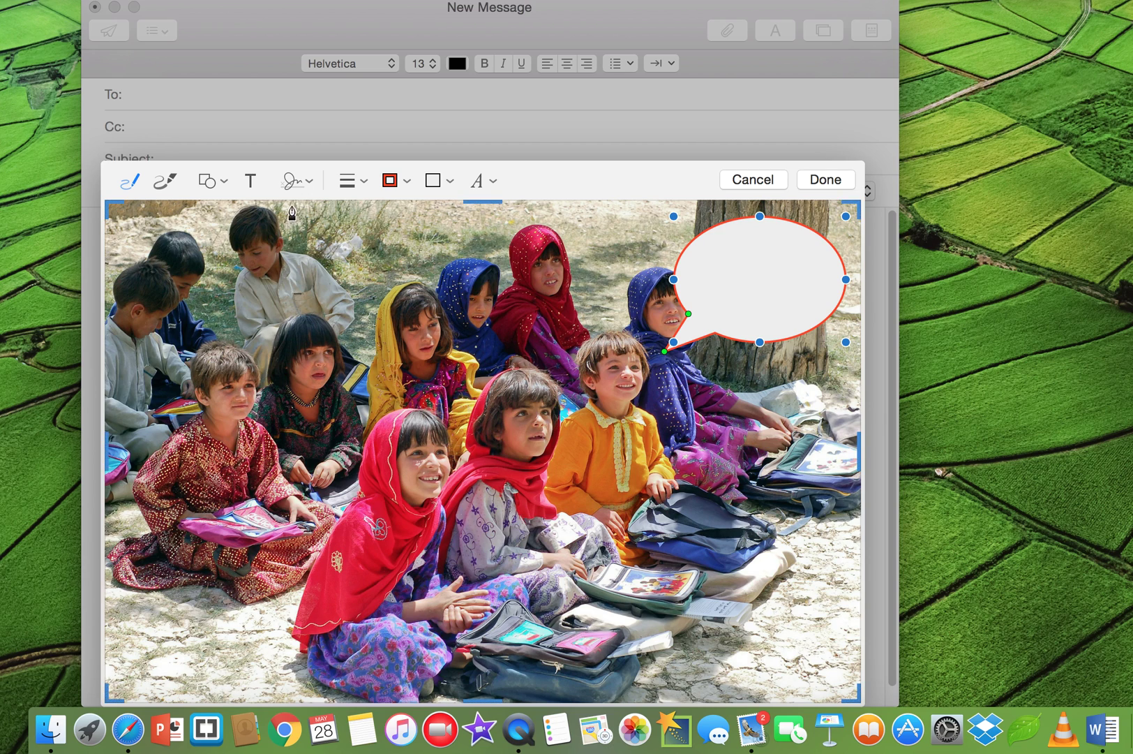
# Type 'Classroom' in the speech bubble, nudge the bubble left, and select the text
pyautogui.click(251, 183)
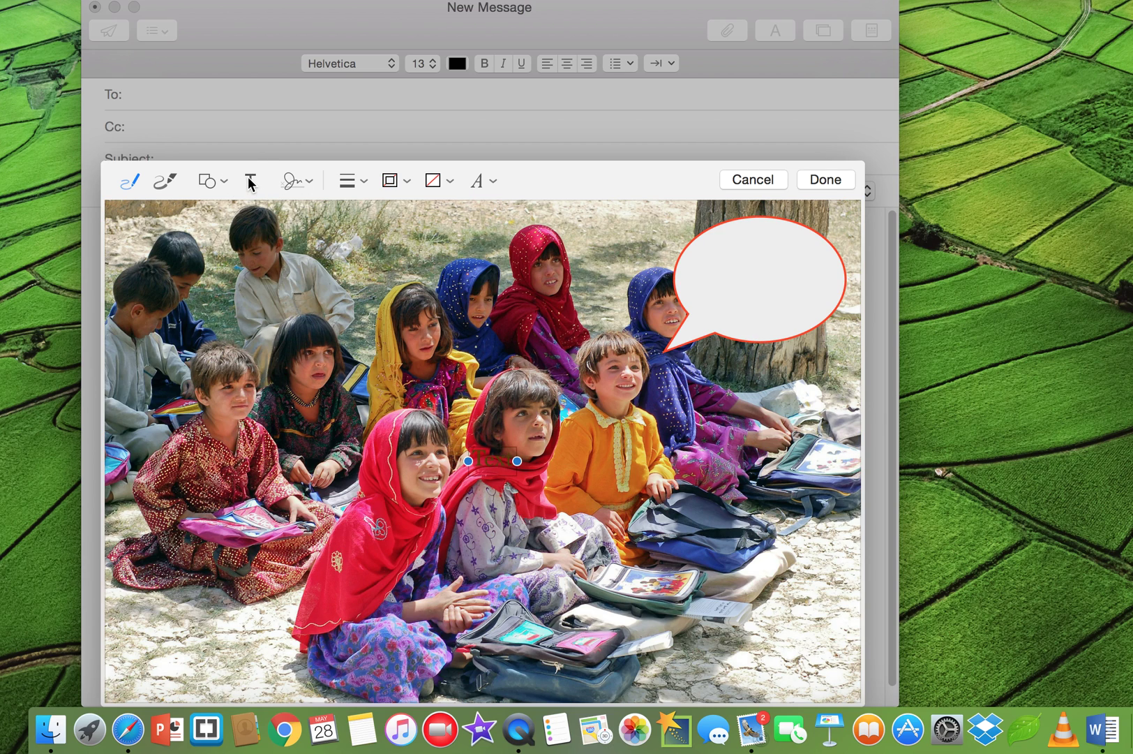
pyautogui.click(723, 266)
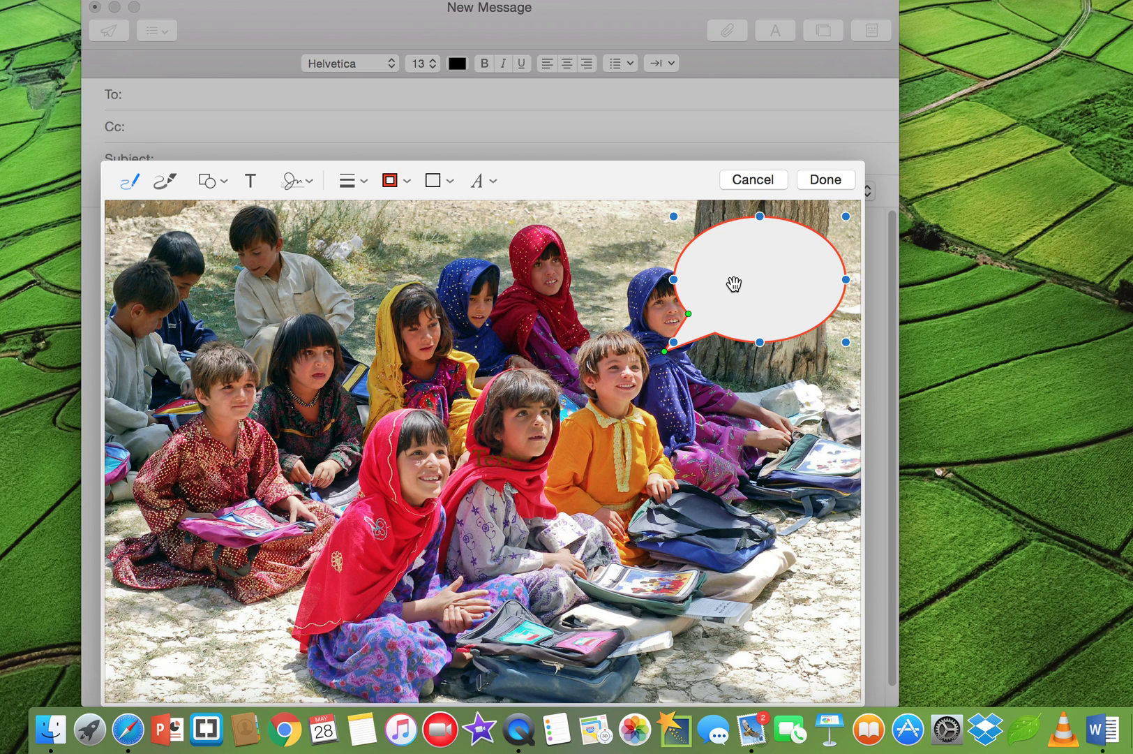
pyautogui.write('Classroom')
pyautogui.moveTo(804, 273); pyautogui.dragTo(734, 278)
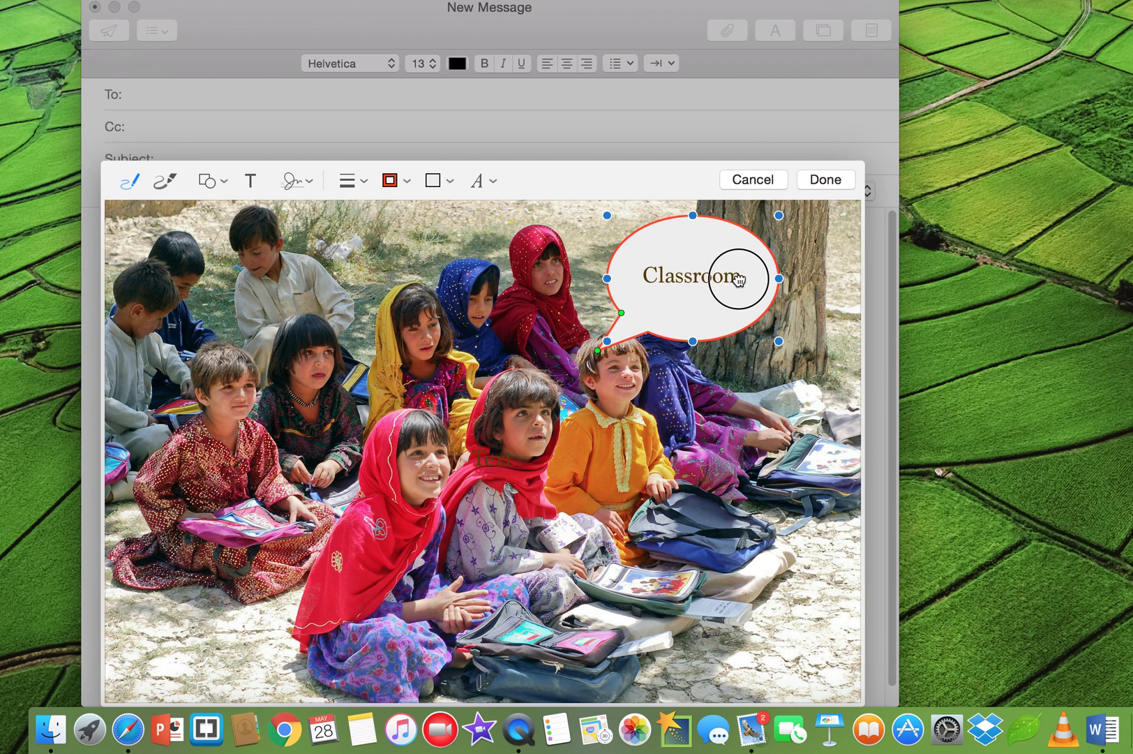
pyautogui.doubleClick(703, 276)
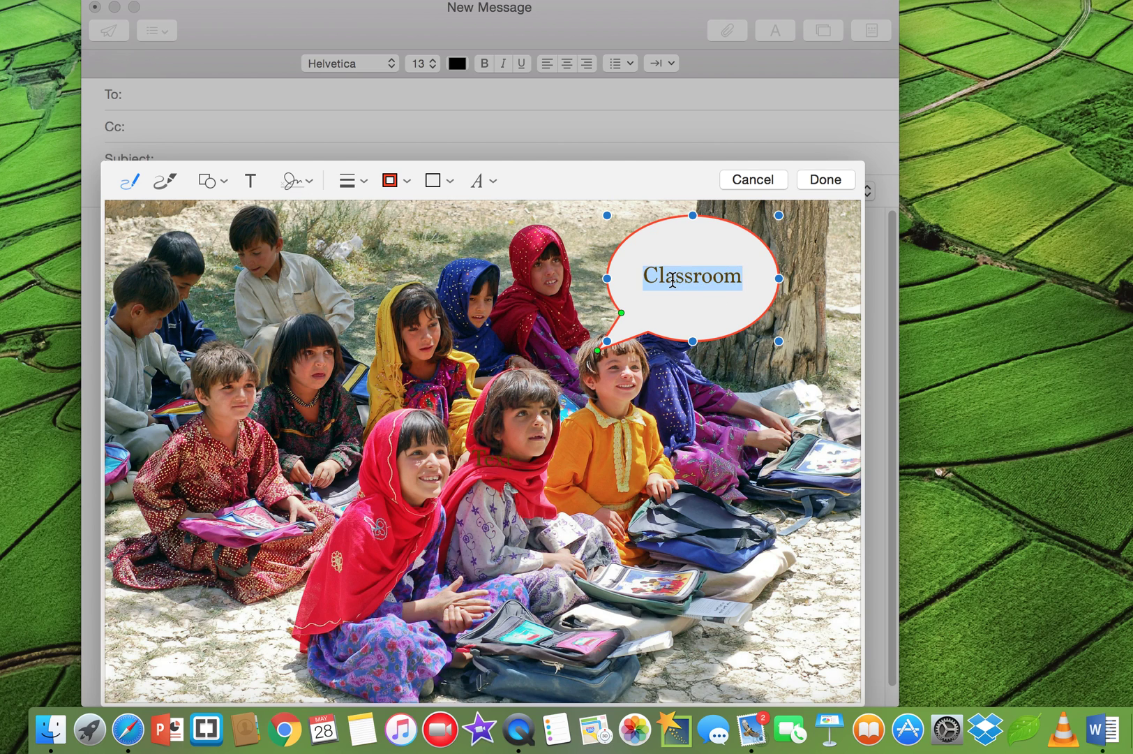
# Format Classroom in Impact at 28 pt with underline
pyautogui.click(496, 184)
pyautogui.click(518, 231)
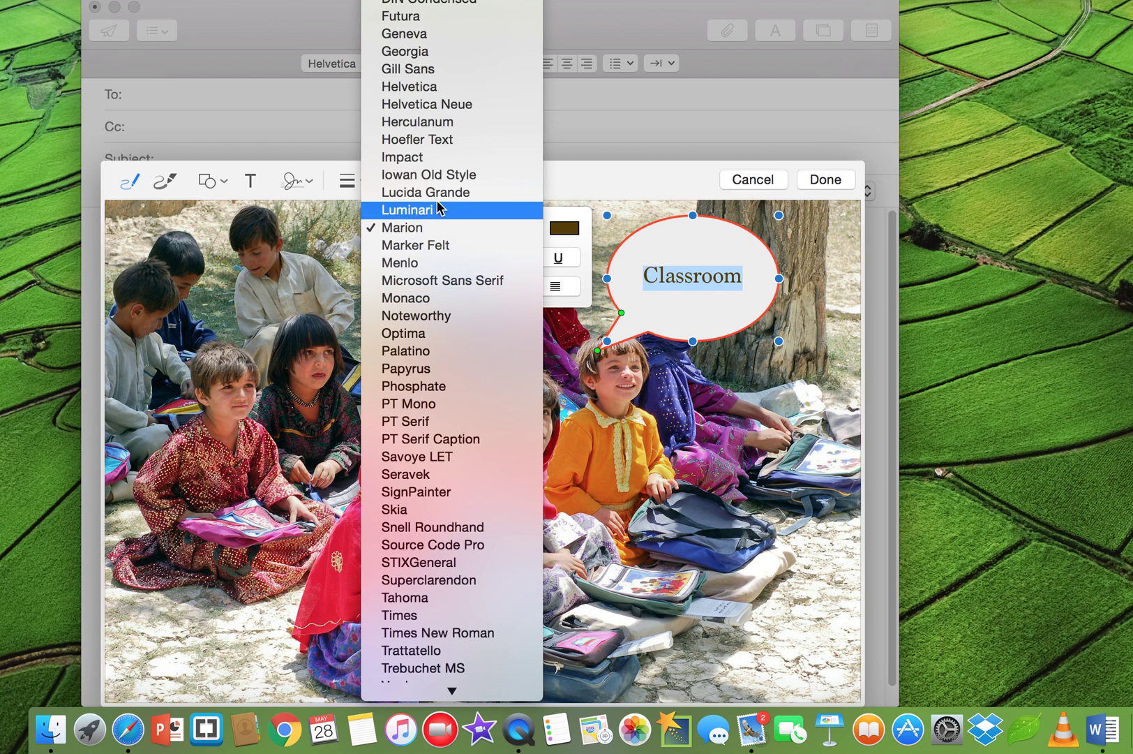
pyautogui.click(421, 158)
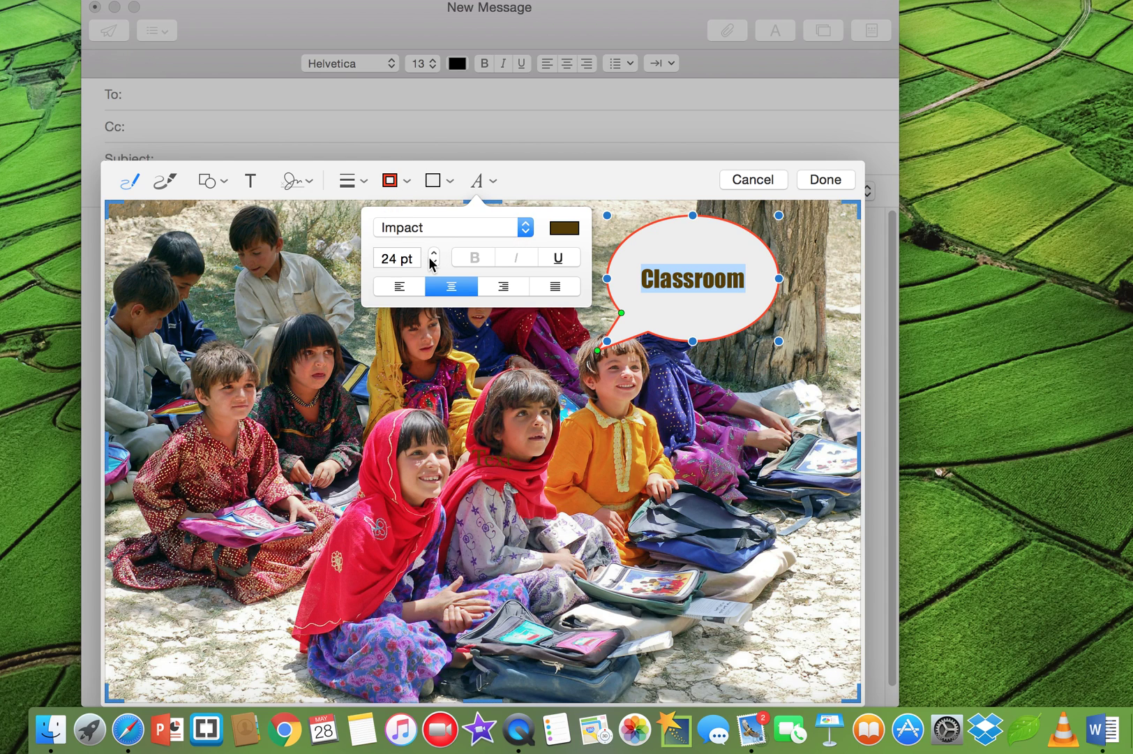
pyautogui.click(432, 263)
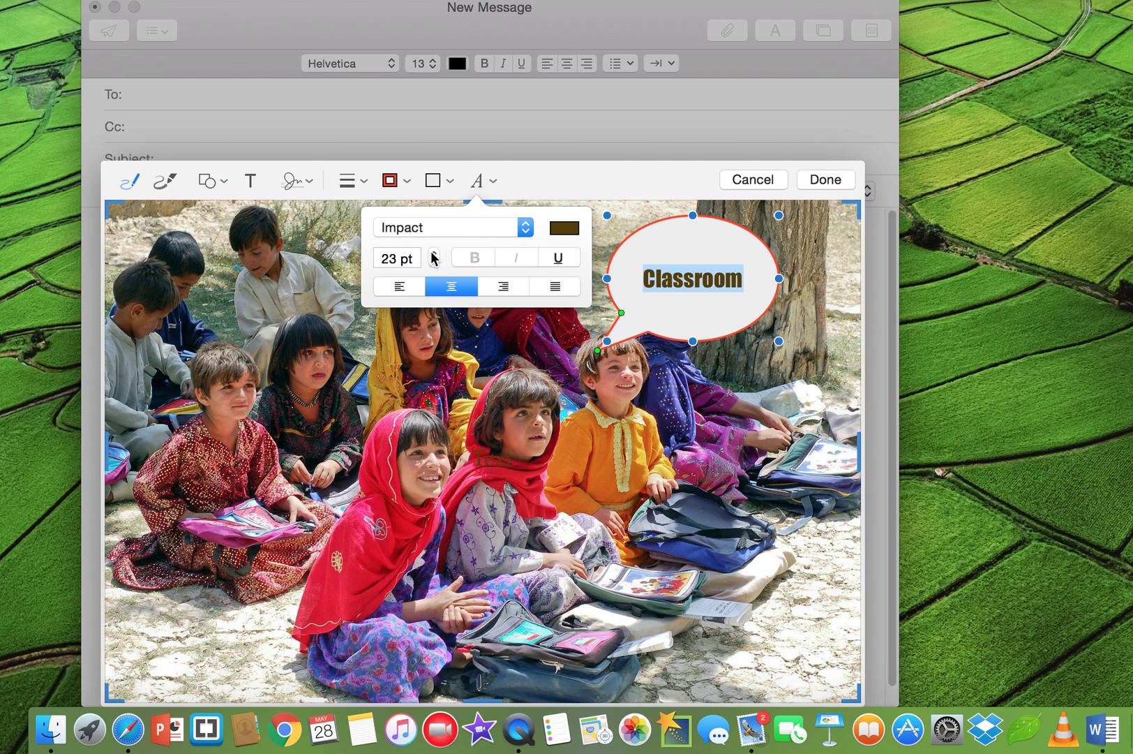
pyautogui.click(434, 254)
pyautogui.click(433, 254)
pyautogui.click(434, 254)
pyautogui.click(433, 254)
pyautogui.click(433, 254)
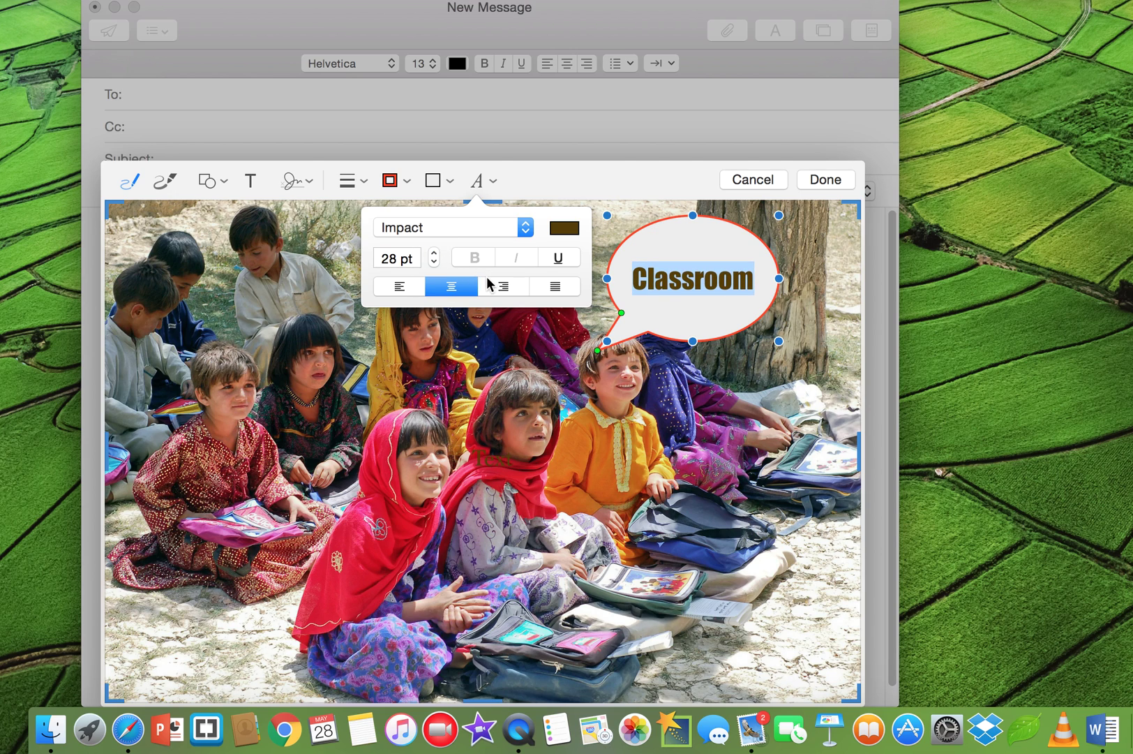
pyautogui.click(559, 260)
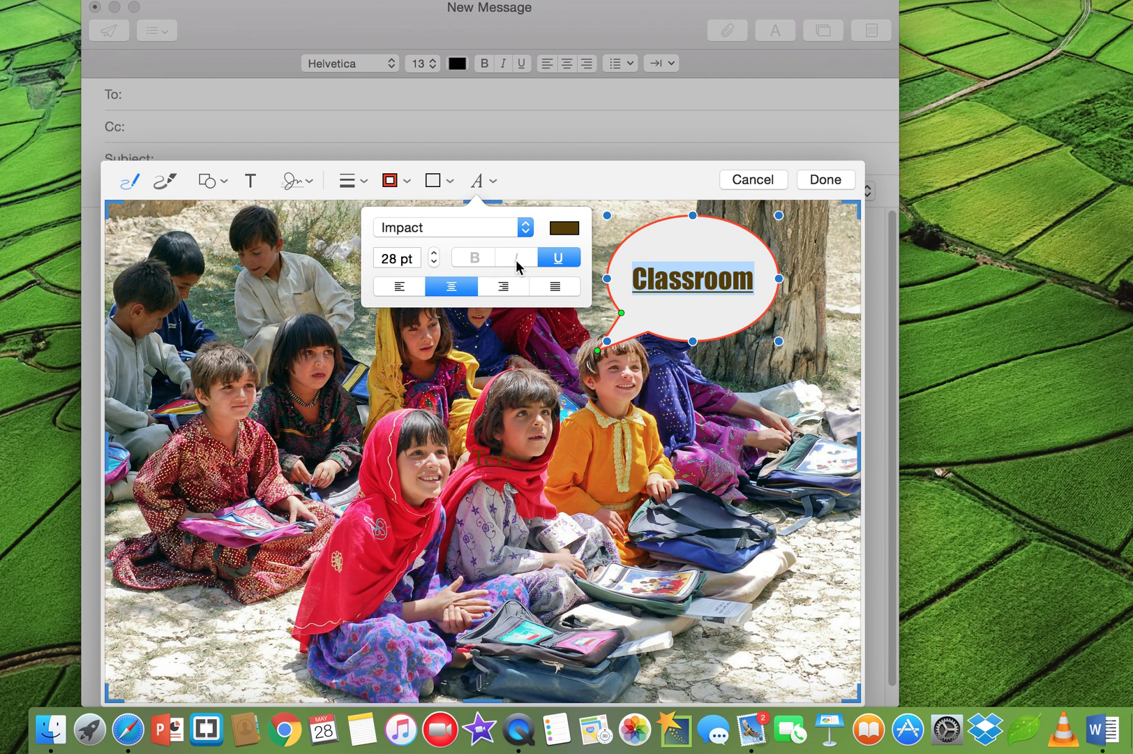
# Try left, centre, right and justified alignment for Classroom, then reselect the bubble
pyautogui.click(402, 289)
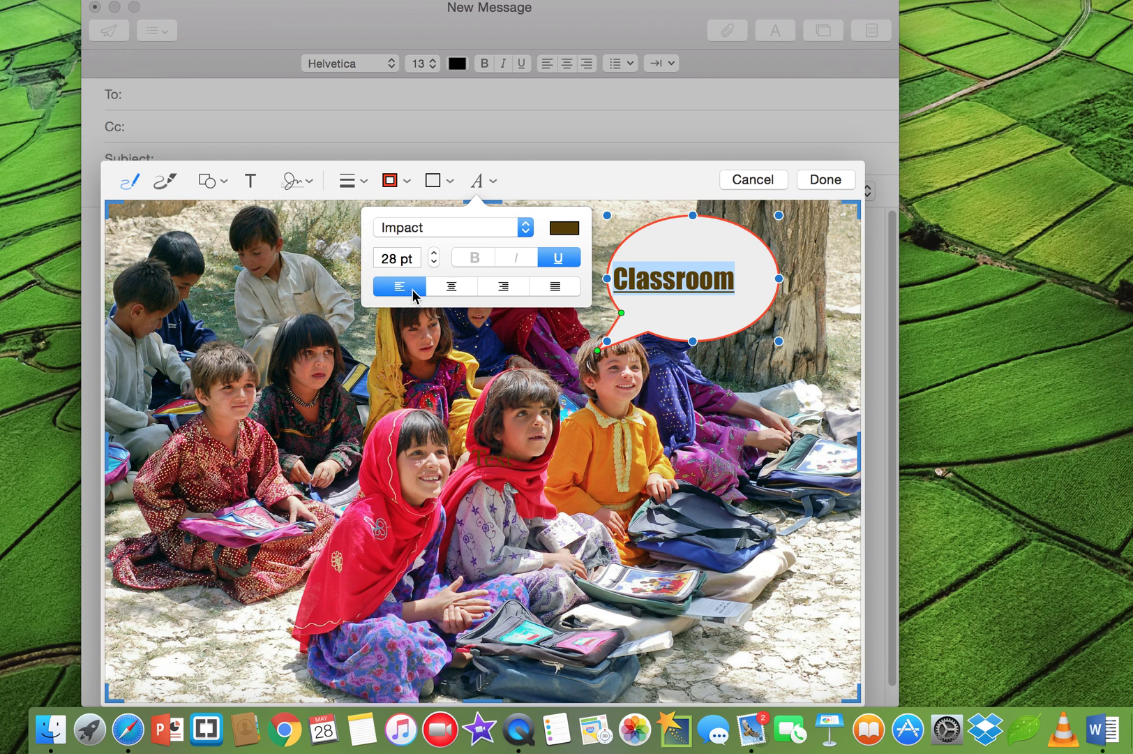
pyautogui.click(462, 289)
pyautogui.click(503, 286)
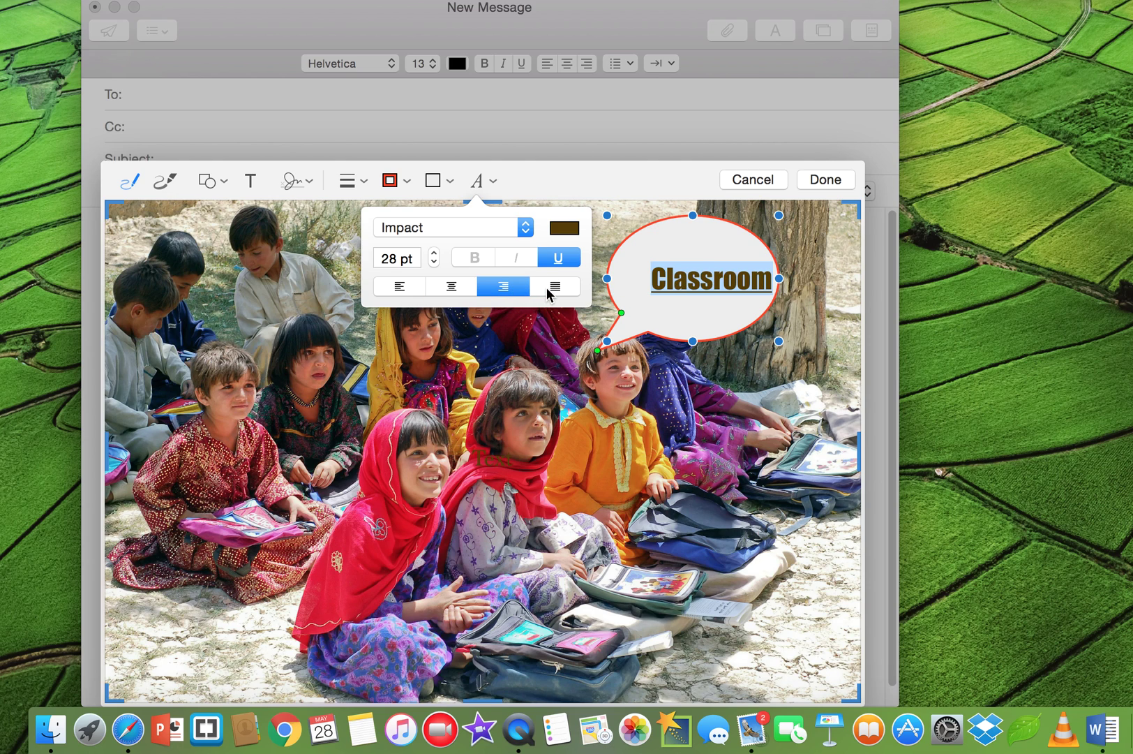
pyautogui.click(548, 292)
pyautogui.click(566, 342)
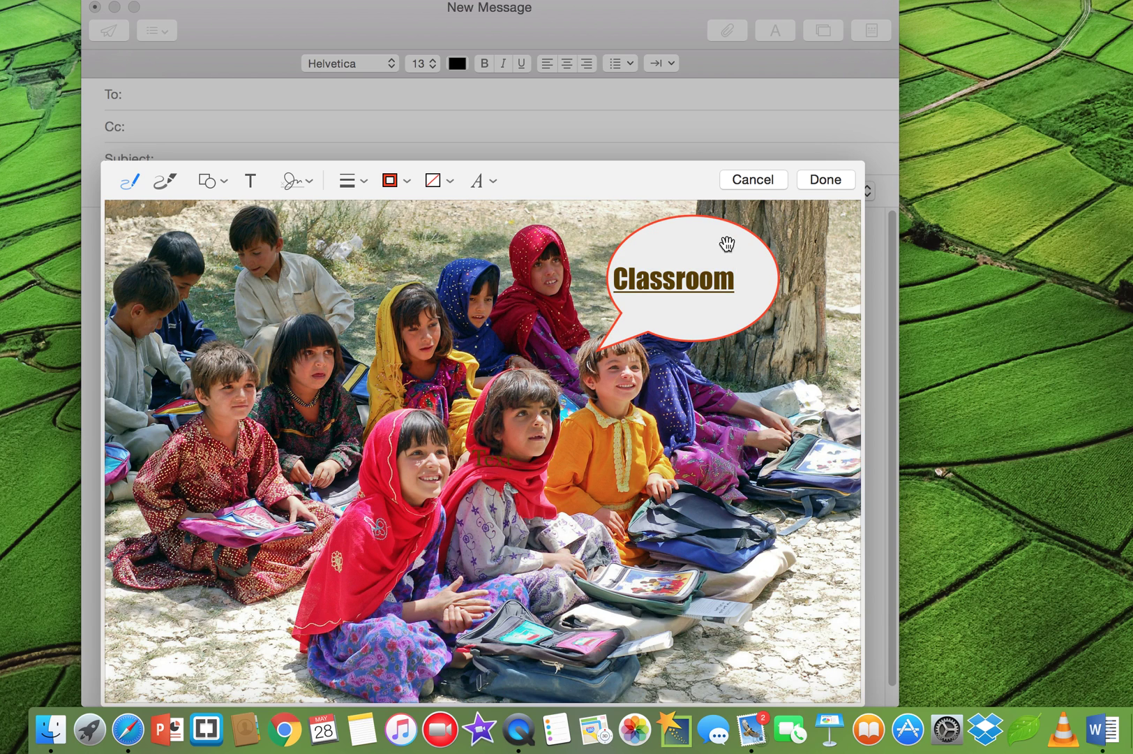
pyautogui.click(702, 259)
# Move the speech bubble back to the upper right and add an oval shape
pyautogui.moveTo(702, 260); pyautogui.dragTo(770, 252)
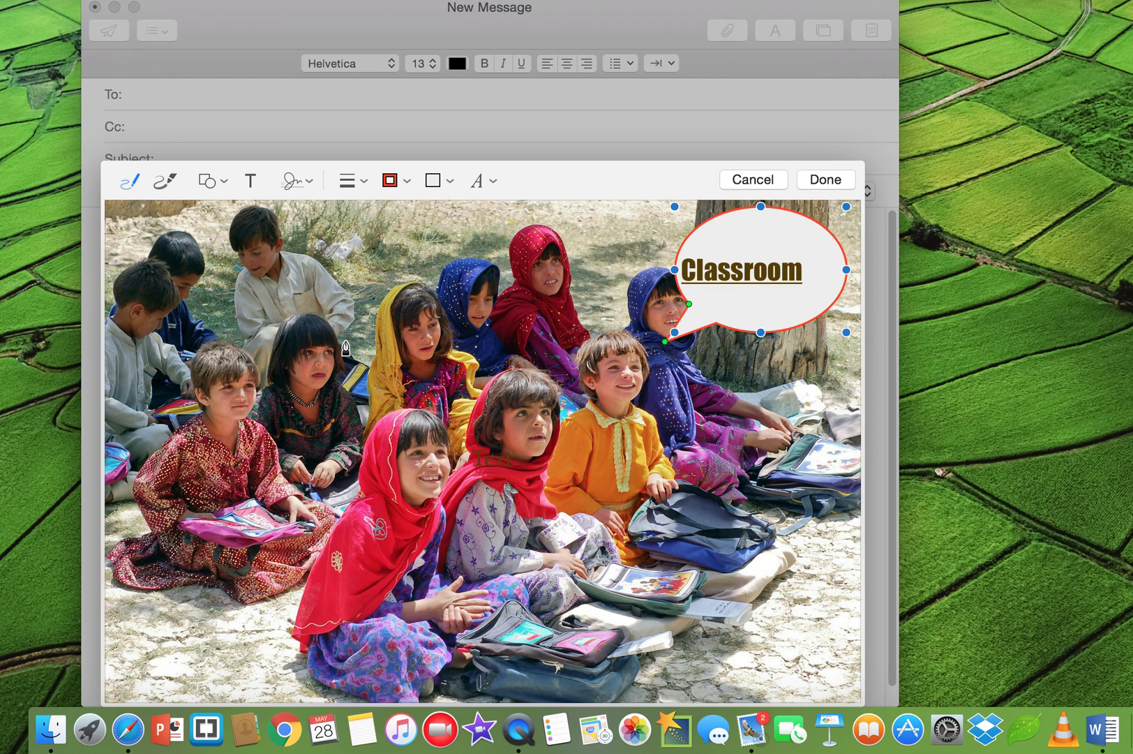
pyautogui.click(225, 183)
pyautogui.click(193, 276)
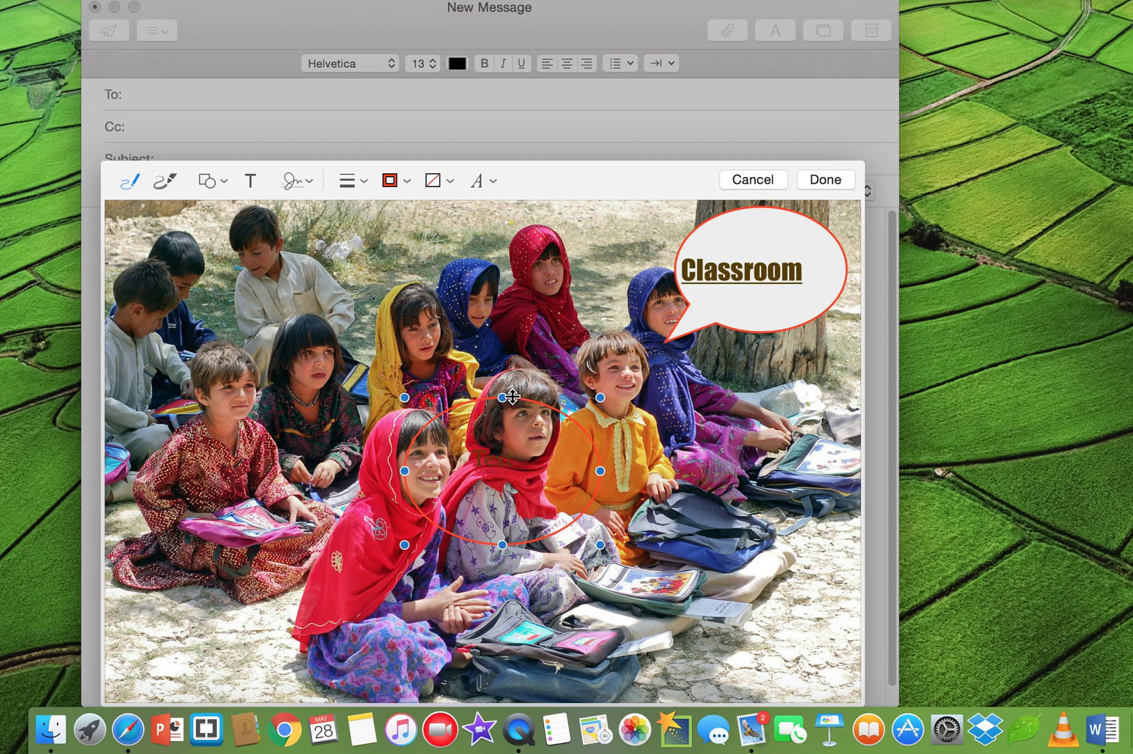
# Raise the oval and resize it into a flat, narrow ellipse around the red-scarfed girl
pyautogui.click(525, 415)
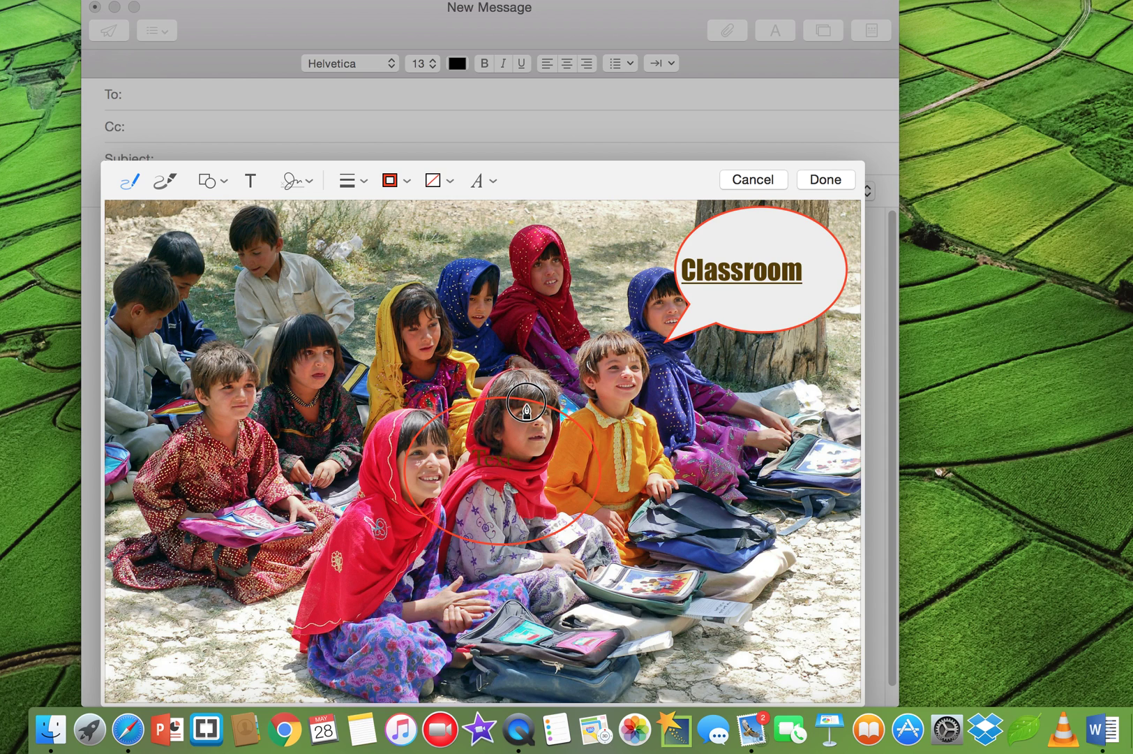
pyautogui.moveTo(527, 412); pyautogui.dragTo(527, 354)
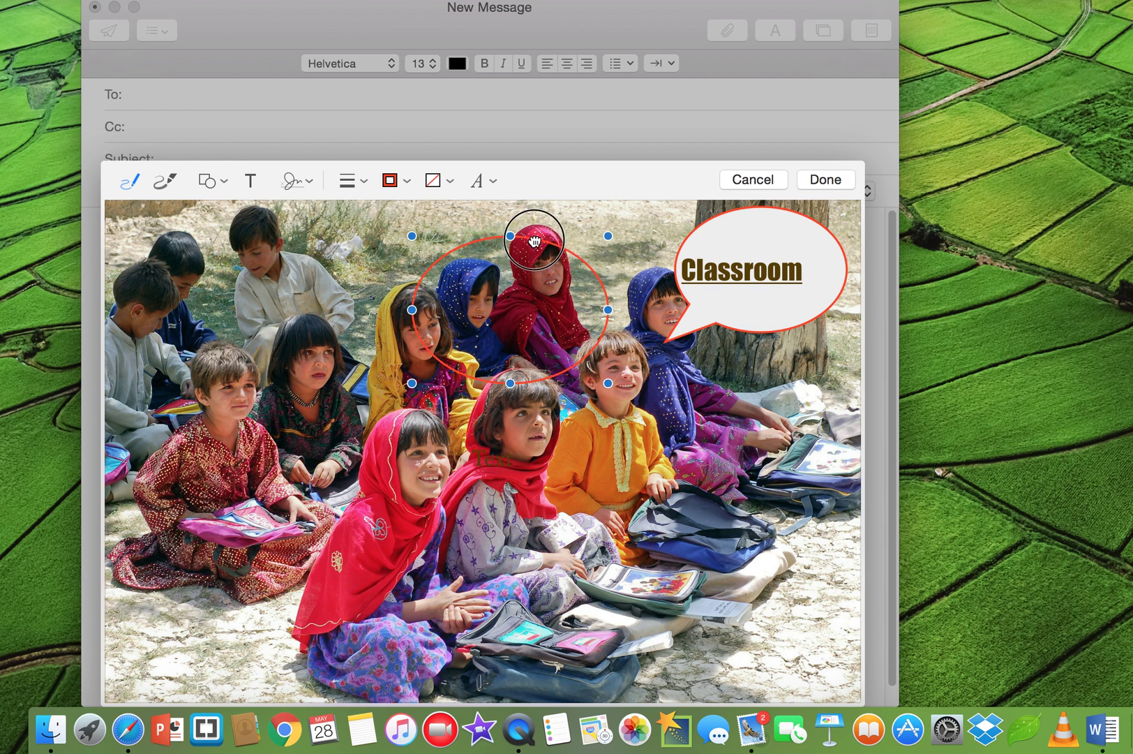
pyautogui.moveTo(534, 240); pyautogui.dragTo(534, 229)
pyautogui.moveTo(512, 383); pyautogui.dragTo(513, 305)
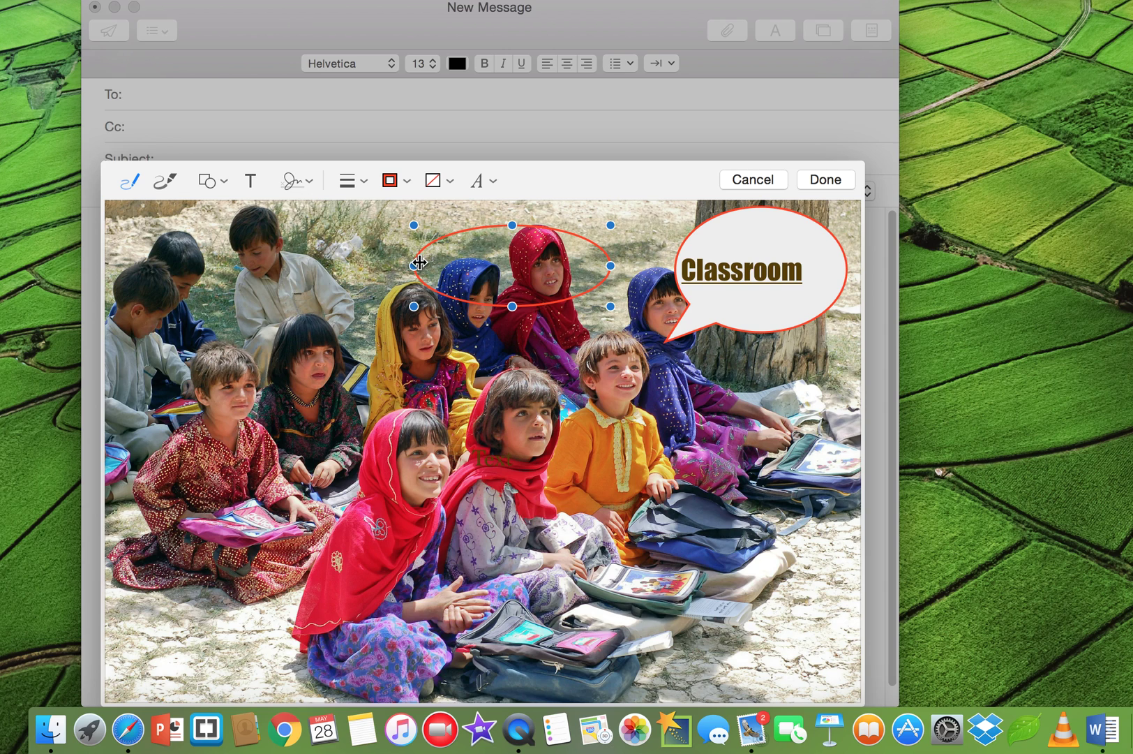
pyautogui.moveTo(414, 264); pyautogui.dragTo(483, 272)
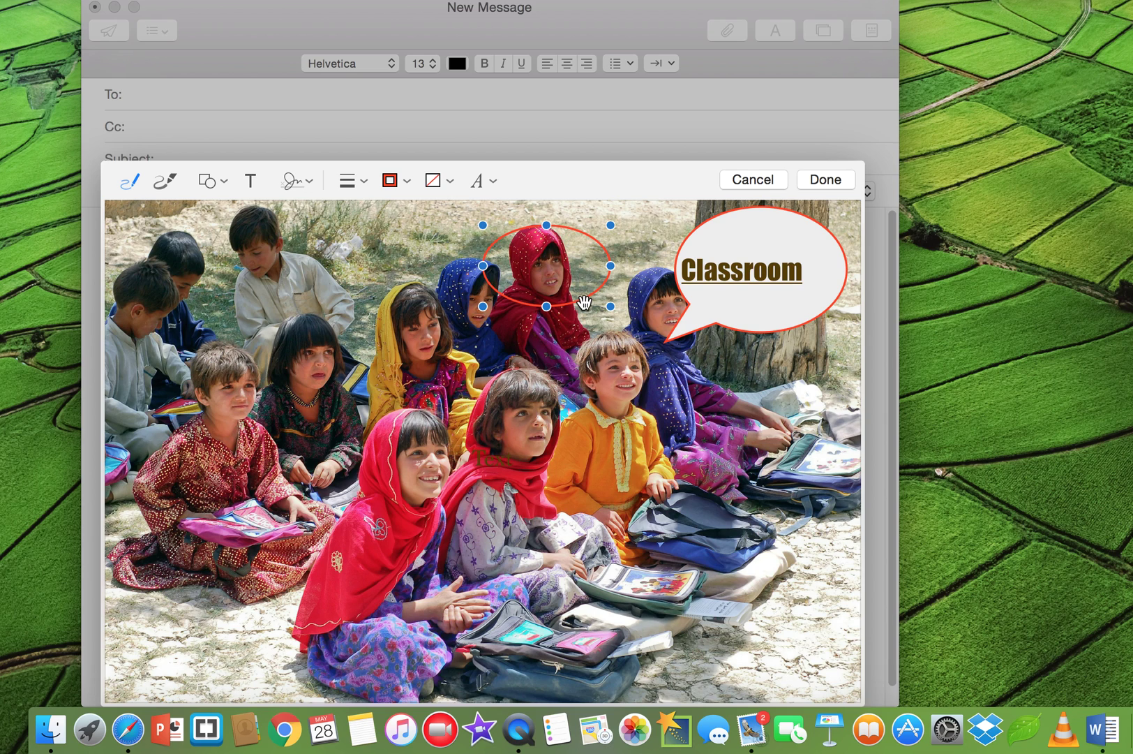
pyautogui.click(548, 282)
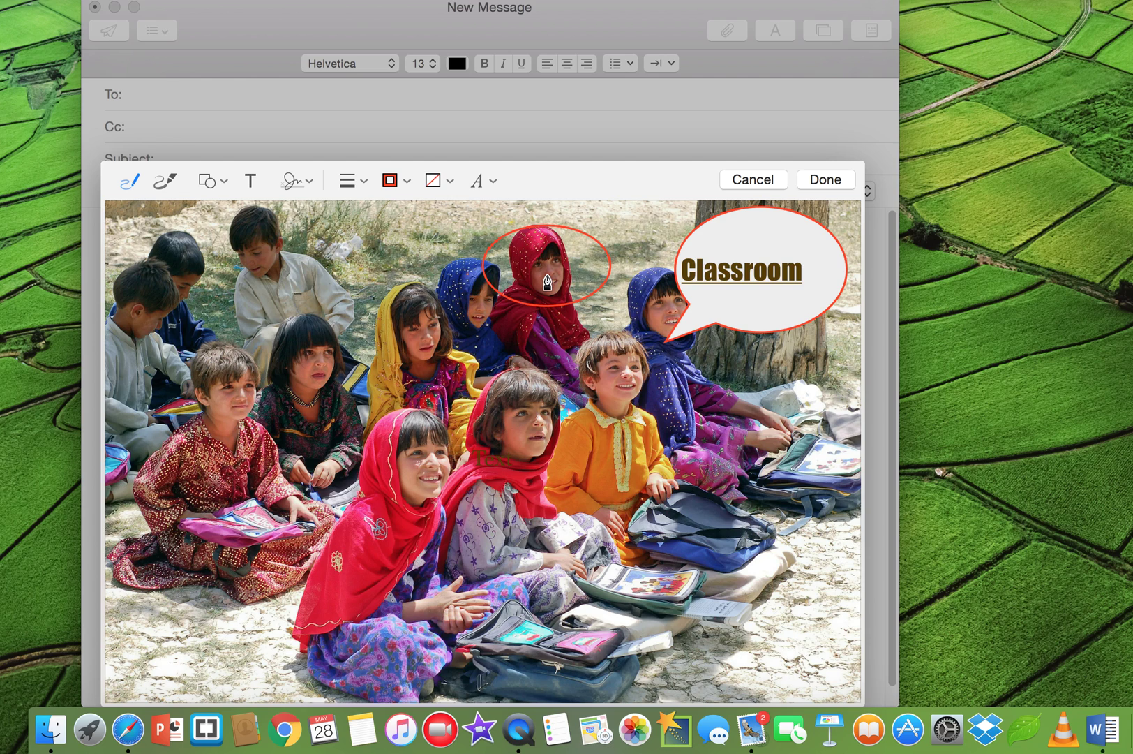
# Add an arrow running from the group's upper left down to the book
pyautogui.click(224, 183)
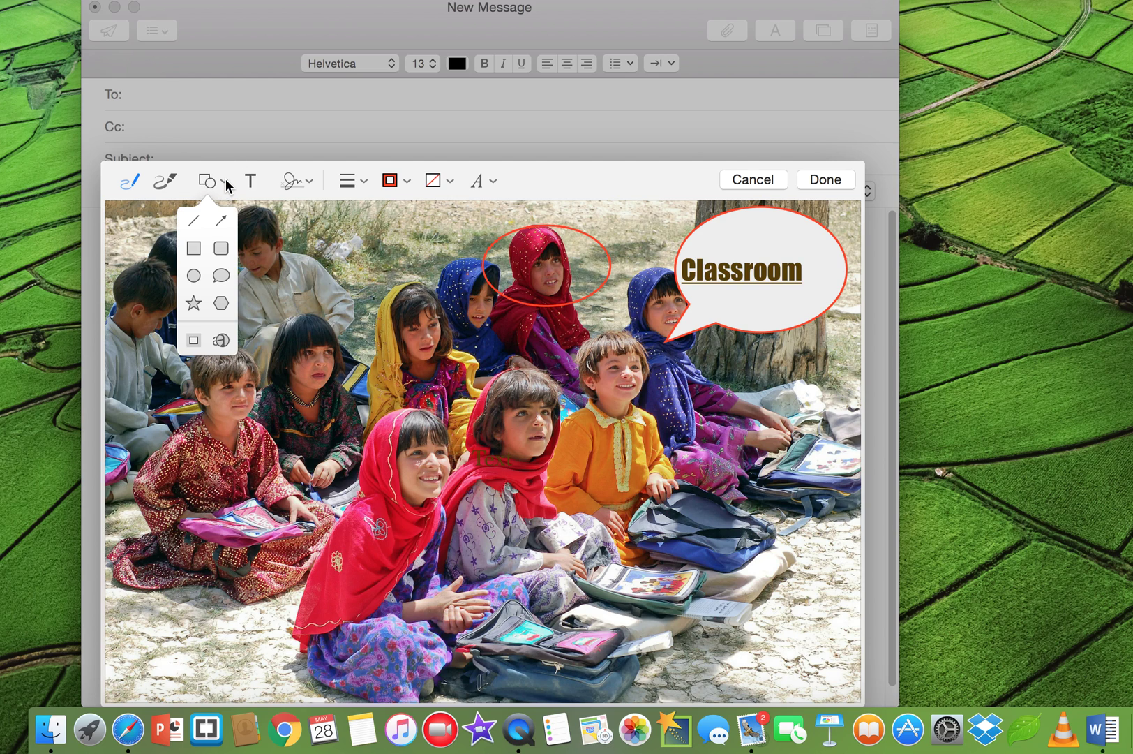
pyautogui.click(219, 223)
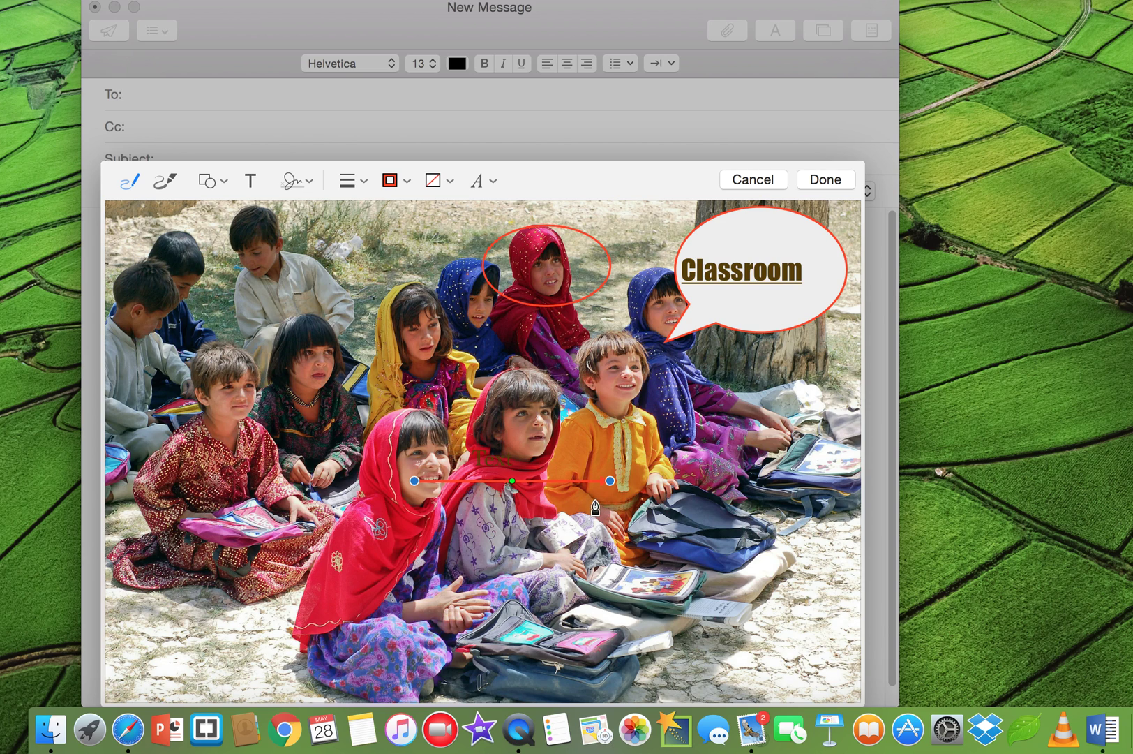
pyautogui.moveTo(610, 481); pyautogui.dragTo(627, 587)
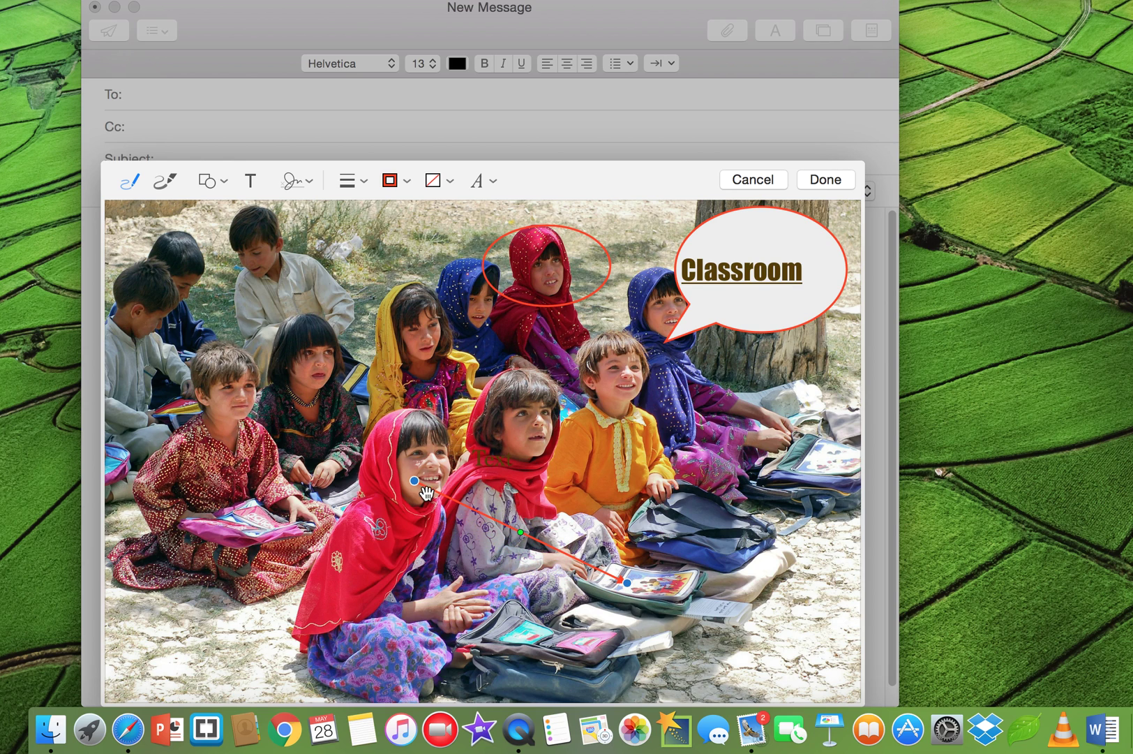
pyautogui.moveTo(414, 482); pyautogui.dragTo(356, 344)
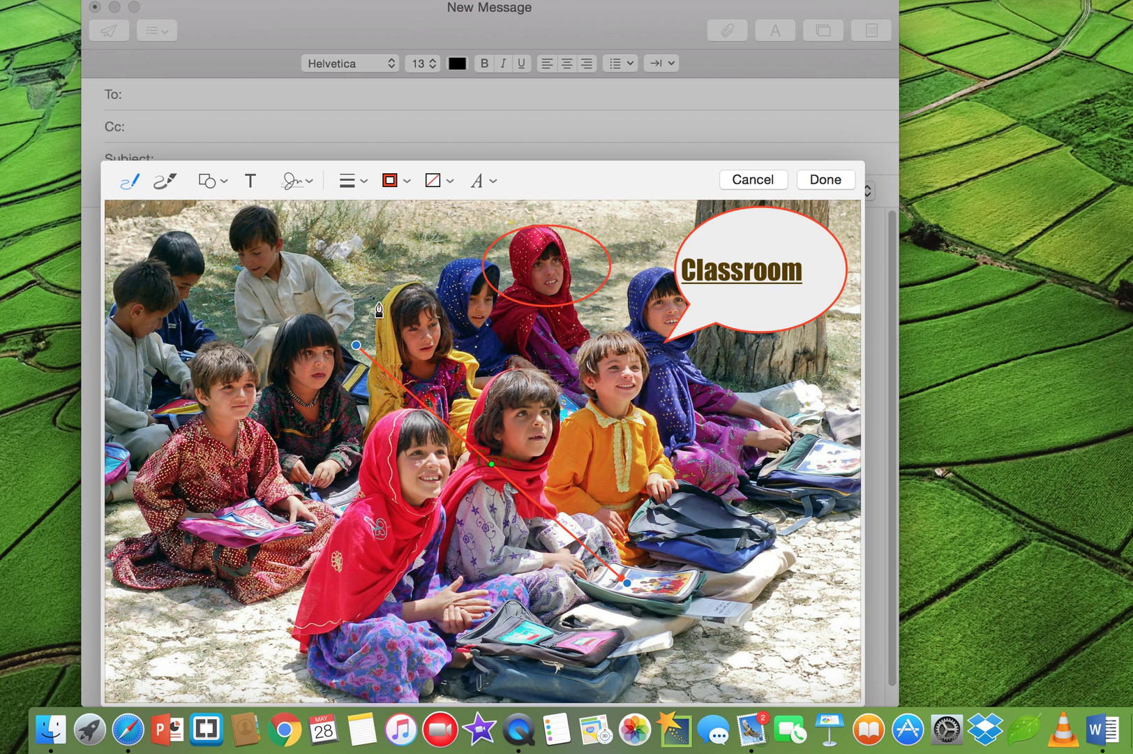
# Give the red arrow a thicker stroke and deselect it
pyautogui.click(409, 181)
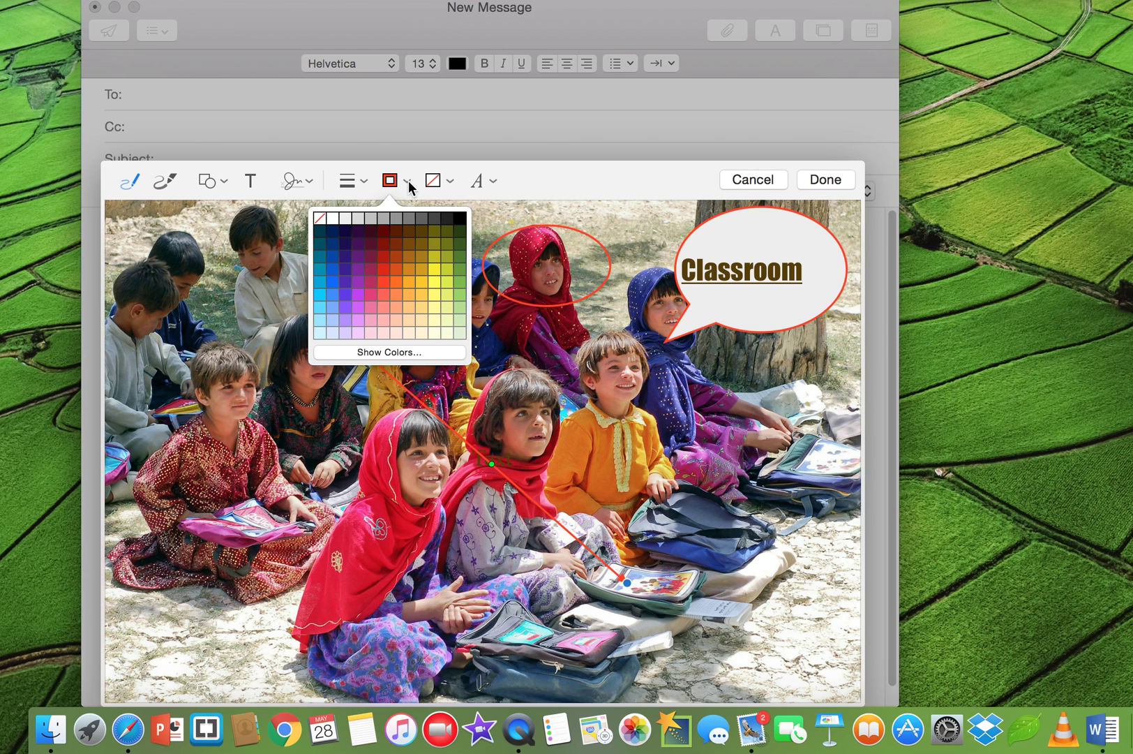
pyautogui.click(367, 179)
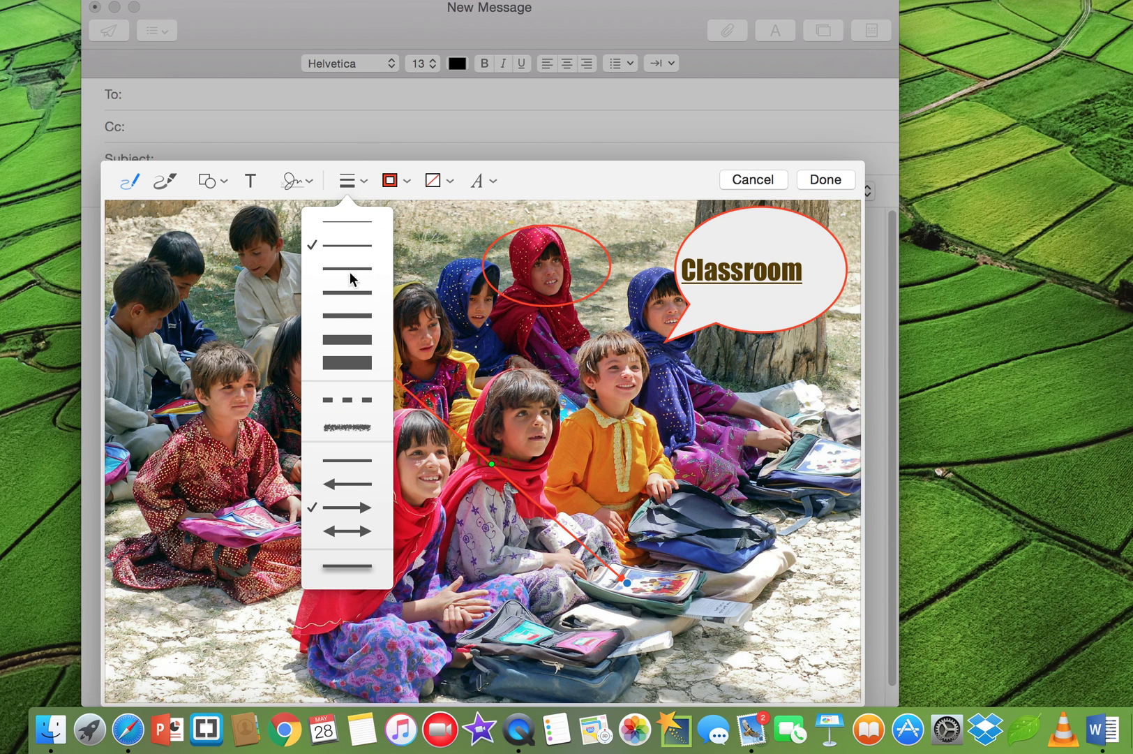
pyautogui.click(342, 293)
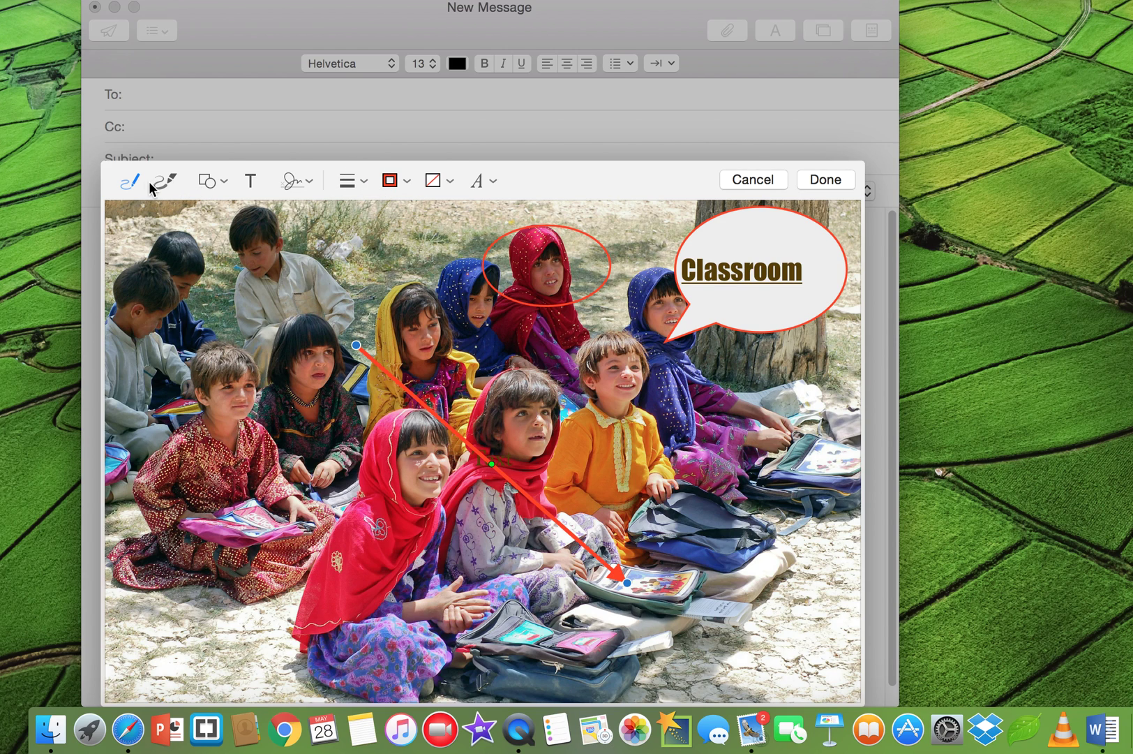
pyautogui.click(220, 184)
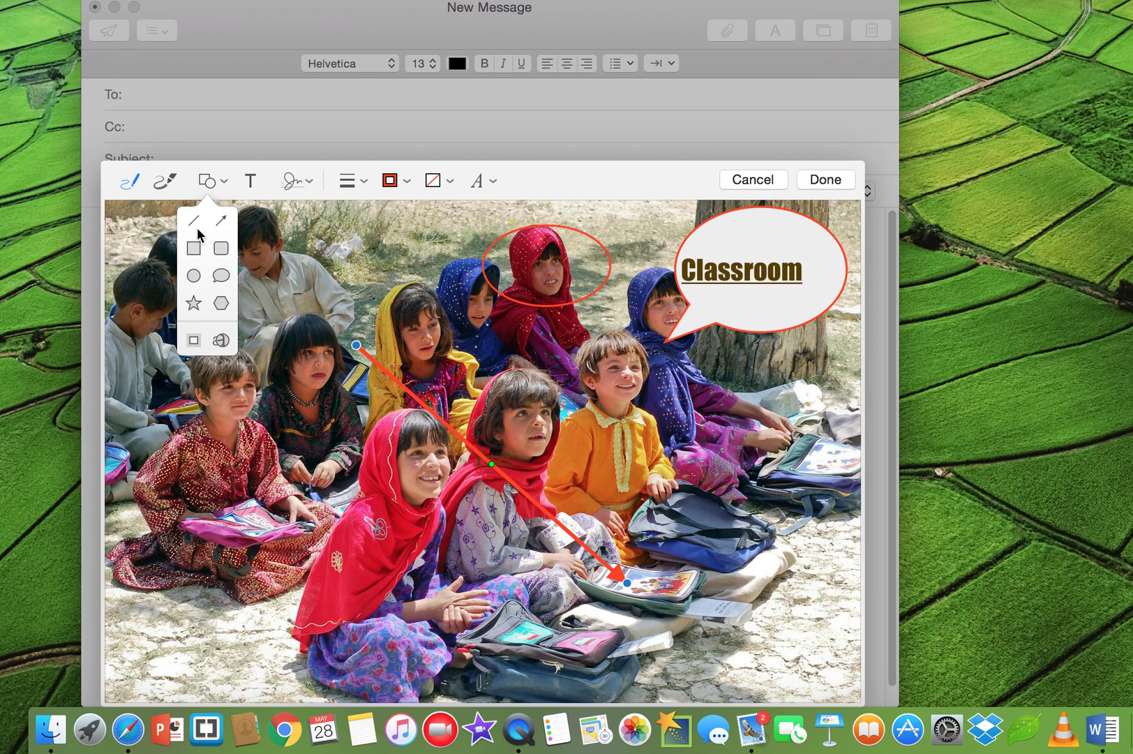
pyautogui.click(130, 181)
pyautogui.moveTo(140, 224)
pyautogui.mouseDown()
pyautogui.moveTo(145, 312)
pyautogui.moveTo(230, 356)
pyautogui.mouseUp()
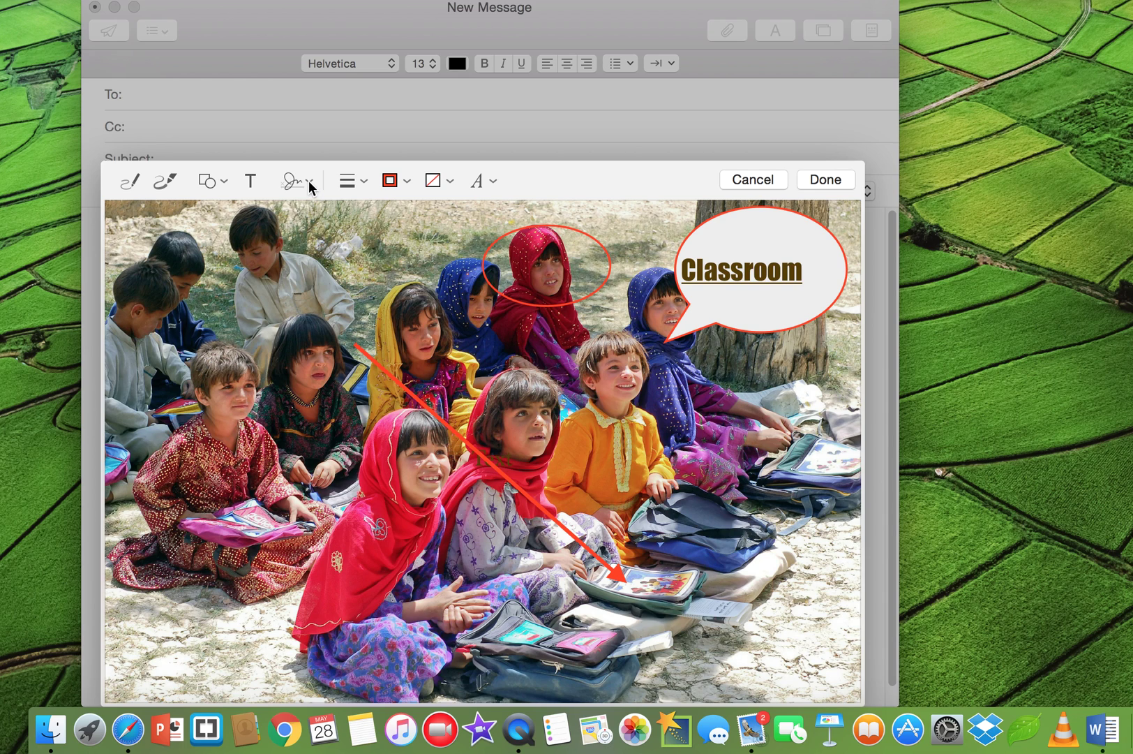
pyautogui.click(220, 184)
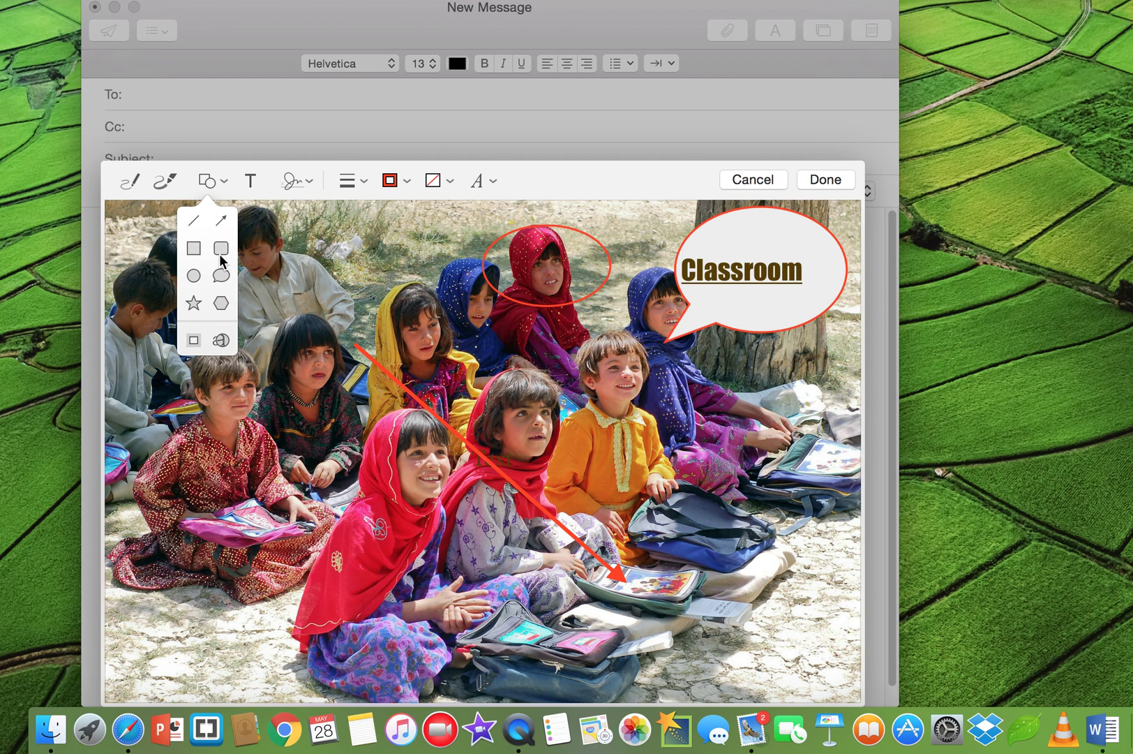
# Add a small star over the boys at upper left, then click Done to apply the markup
pyautogui.click(193, 302)
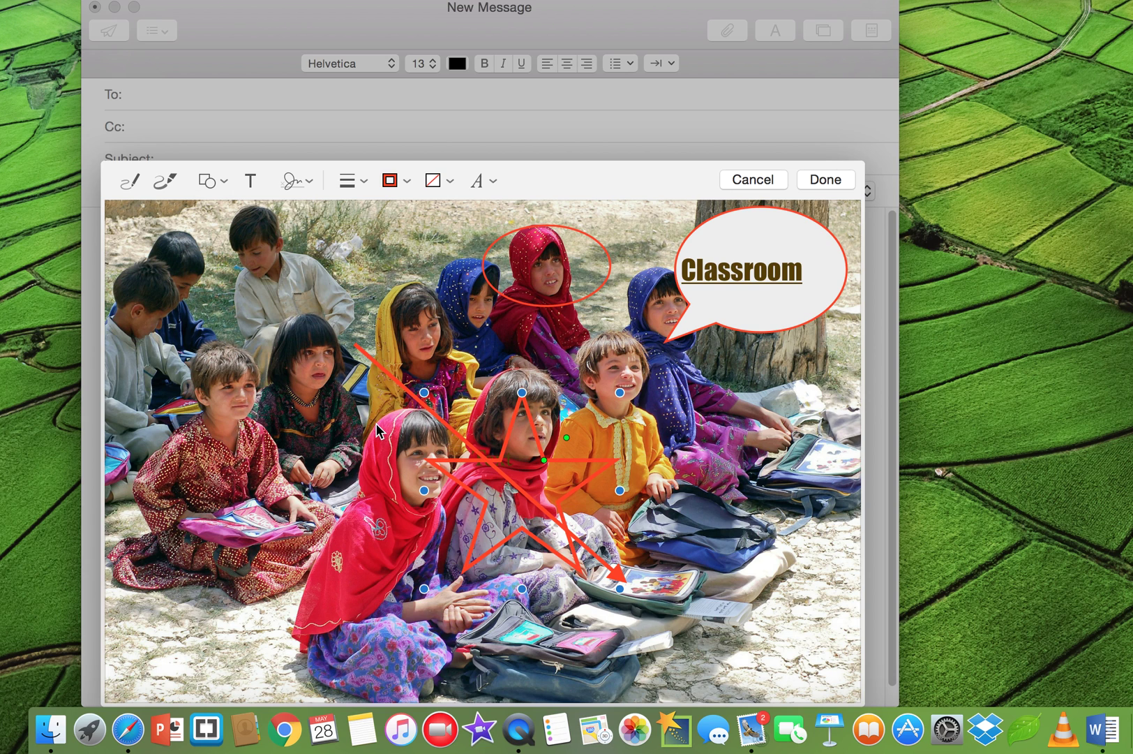
pyautogui.moveTo(542, 445); pyautogui.dragTo(236, 274)
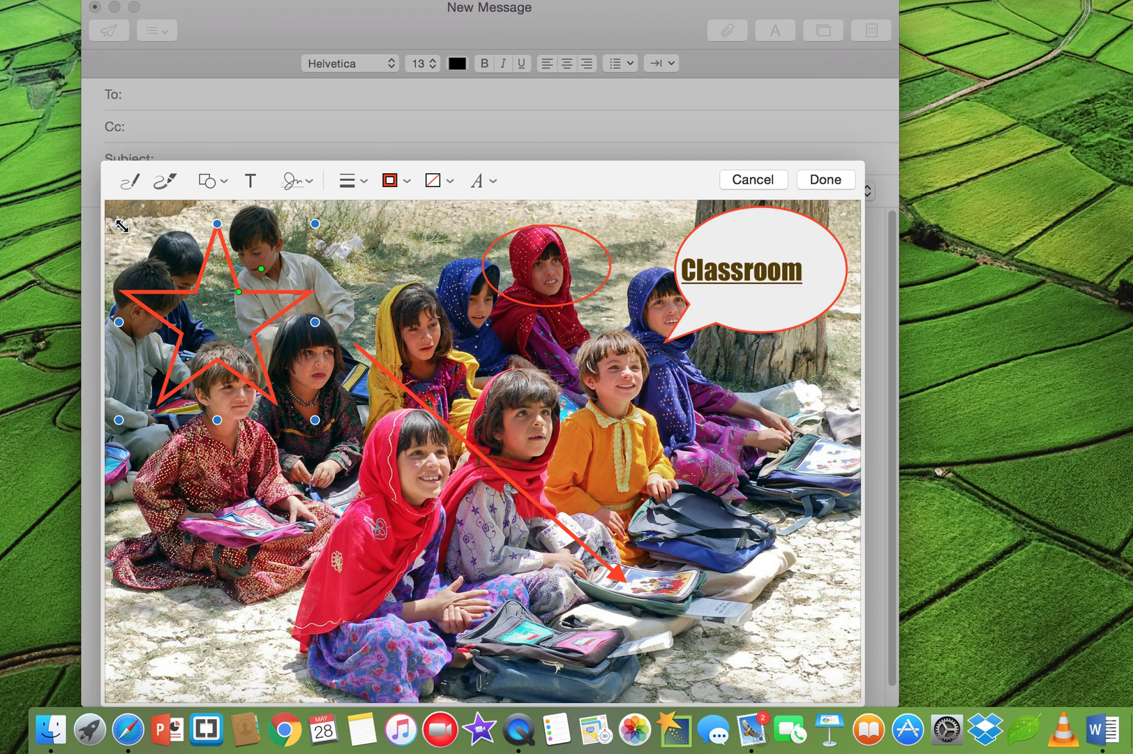
pyautogui.moveTo(121, 225); pyautogui.dragTo(199, 304)
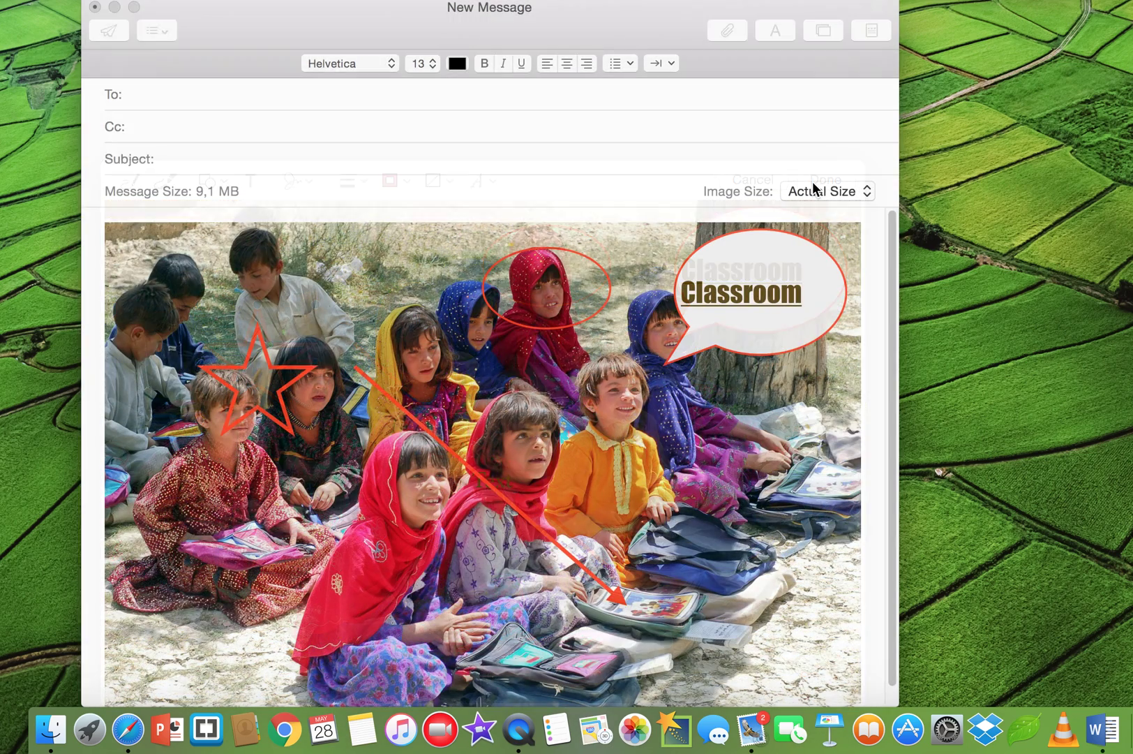
pyautogui.click(822, 180)
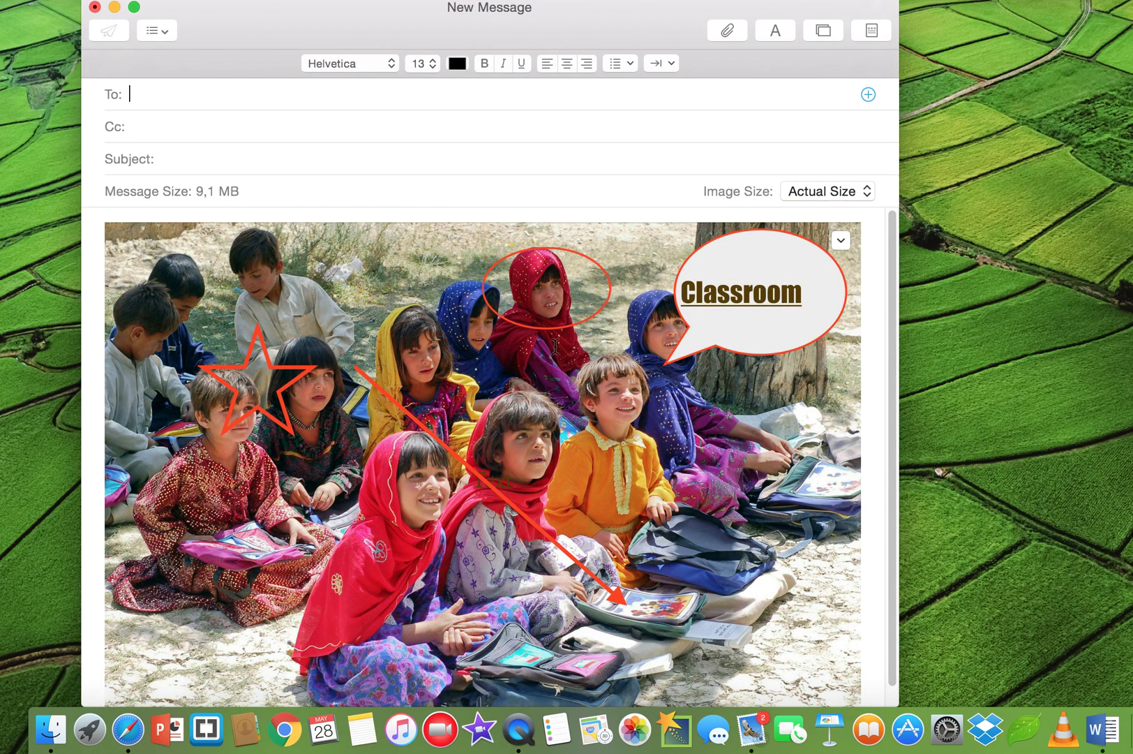
# Type a placeholder recipient, then close the message choosing Don't Save
pyautogui.click(281, 97)
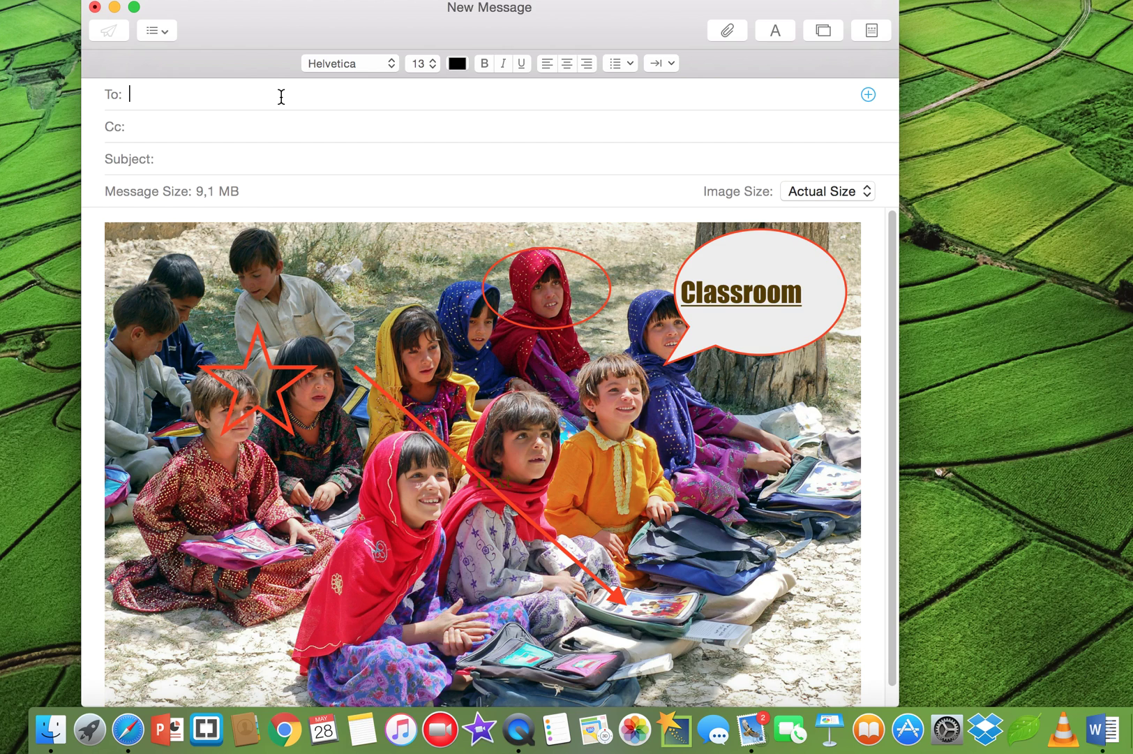
pyautogui.write('ddjjeh')
pyautogui.click(95, 8)
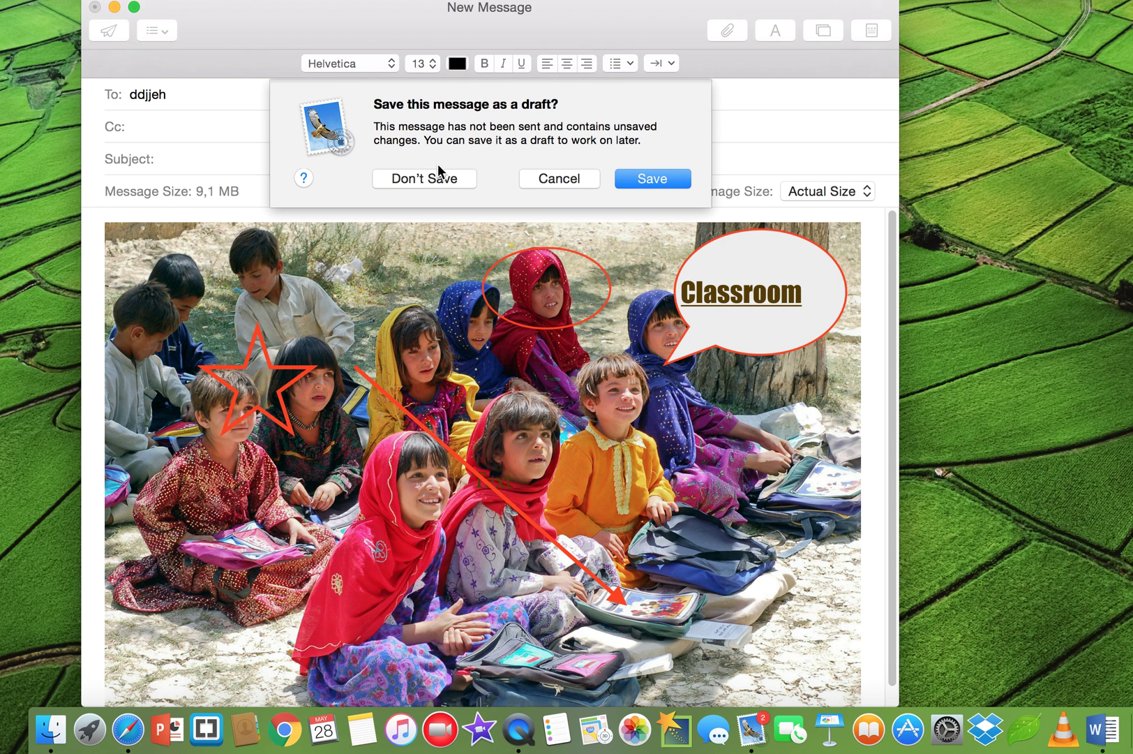
pyautogui.click(457, 179)
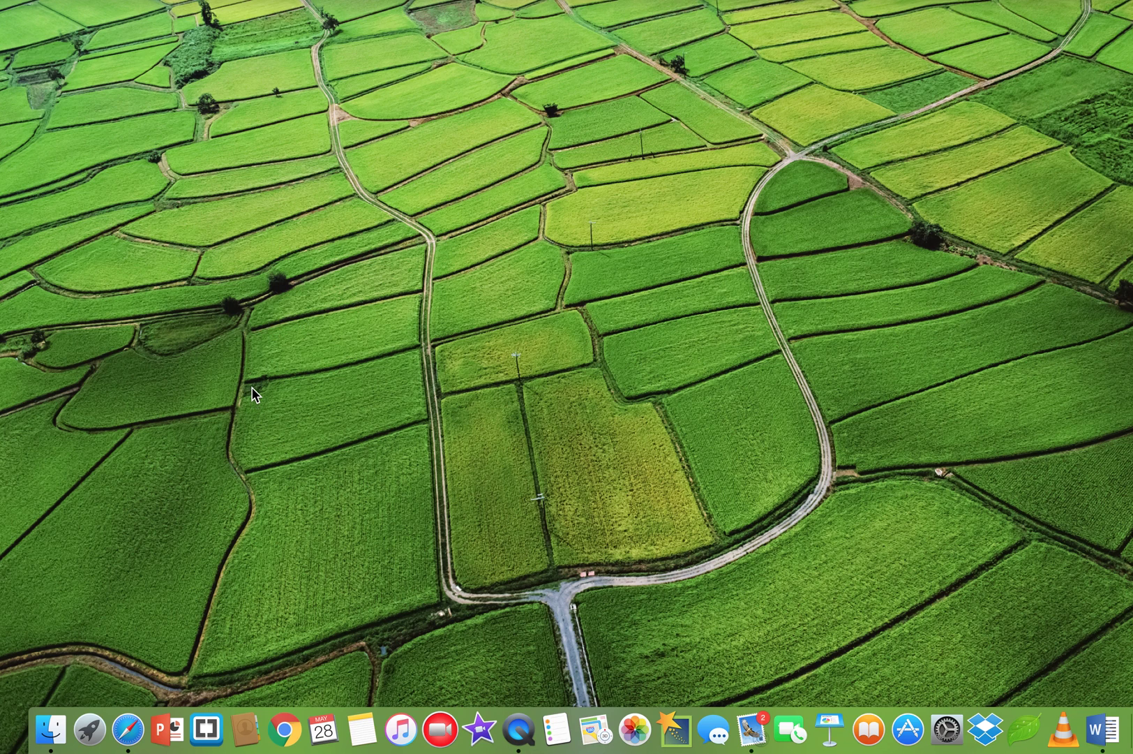
# Bring the Safari article window back in full screen and scroll through it
pyautogui.click(129, 730)
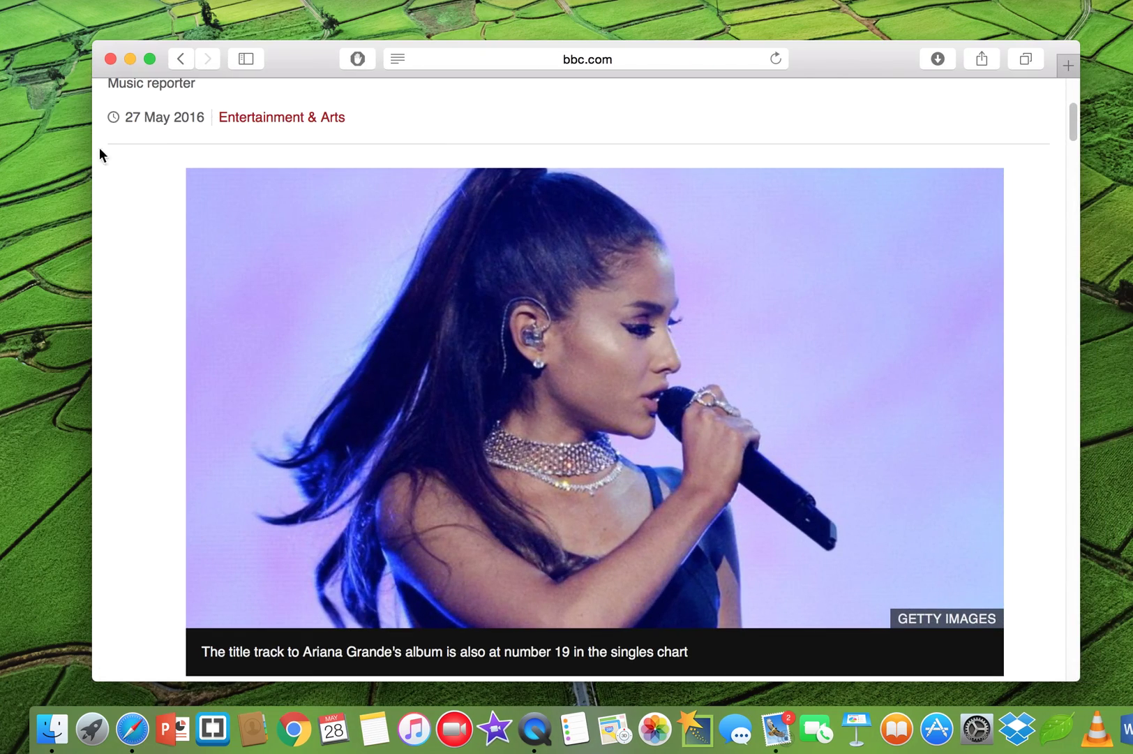
pyautogui.click(150, 63)
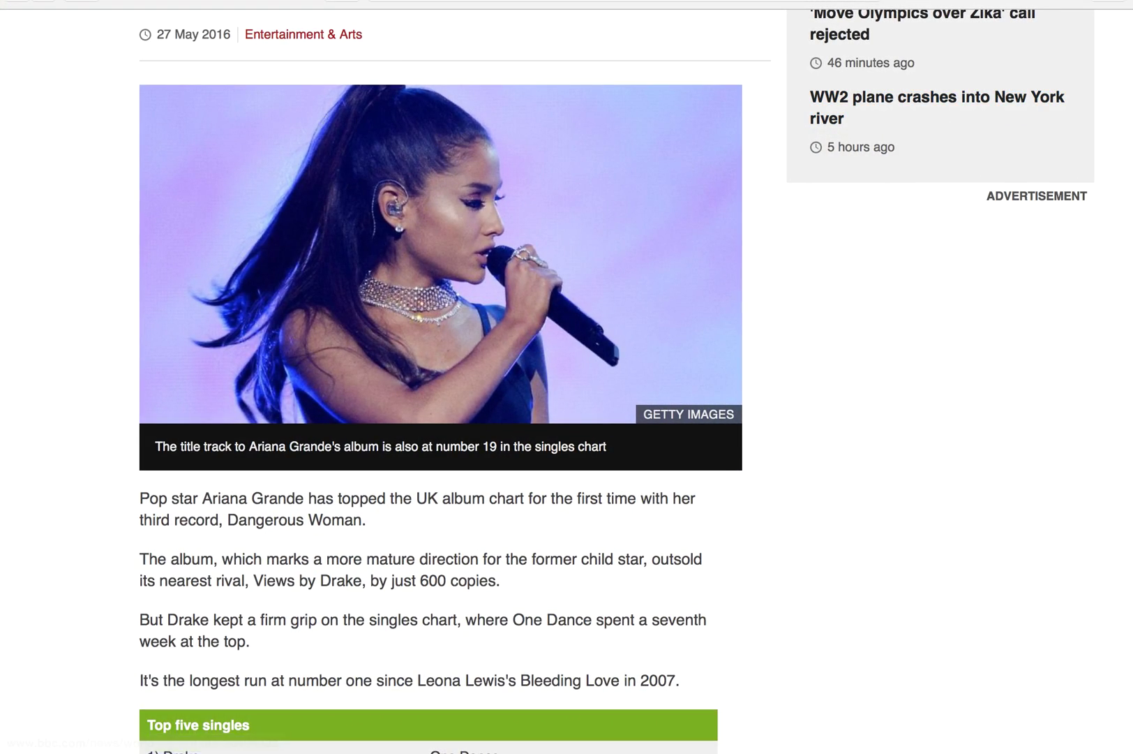
pyautogui.scroll(5, 566, 381)
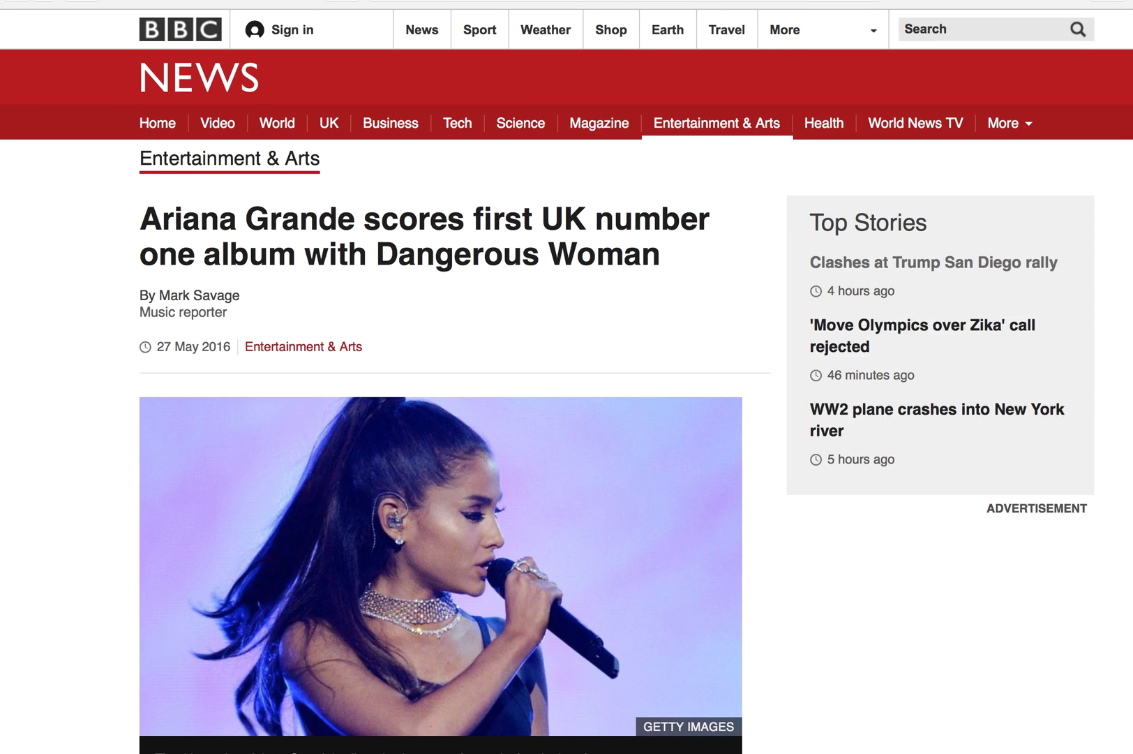
pyautogui.scroll(-5, 187, 309)
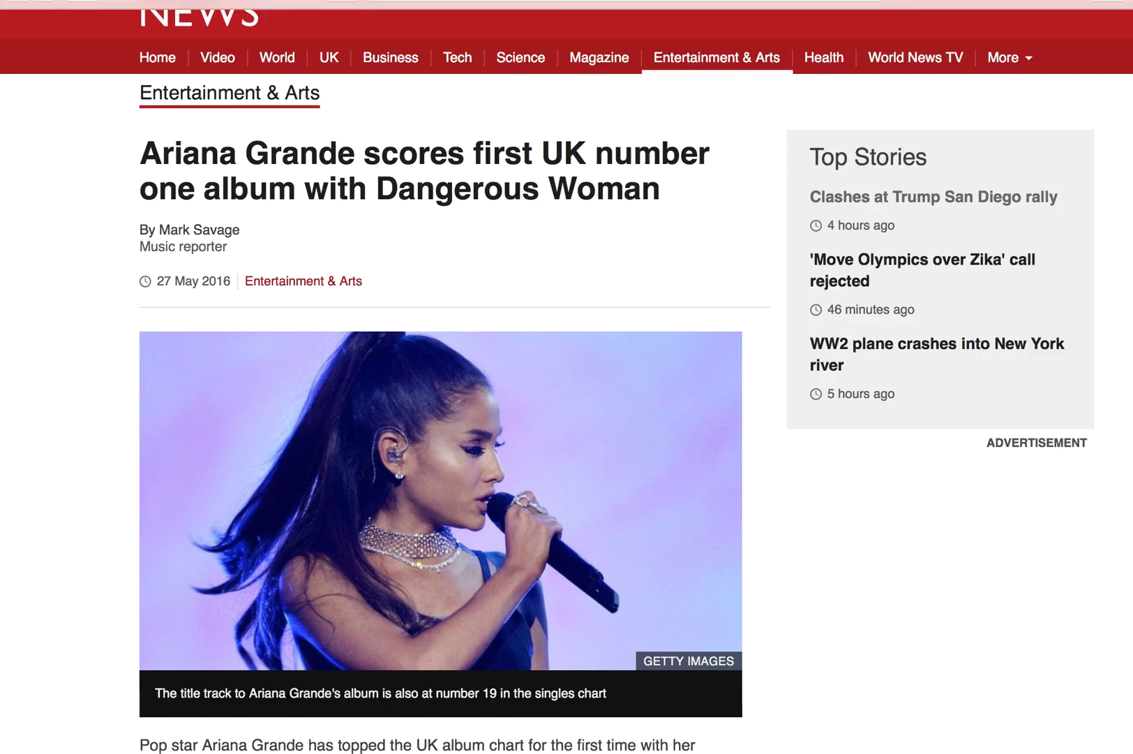
pyautogui.scroll(2, 187, 309)
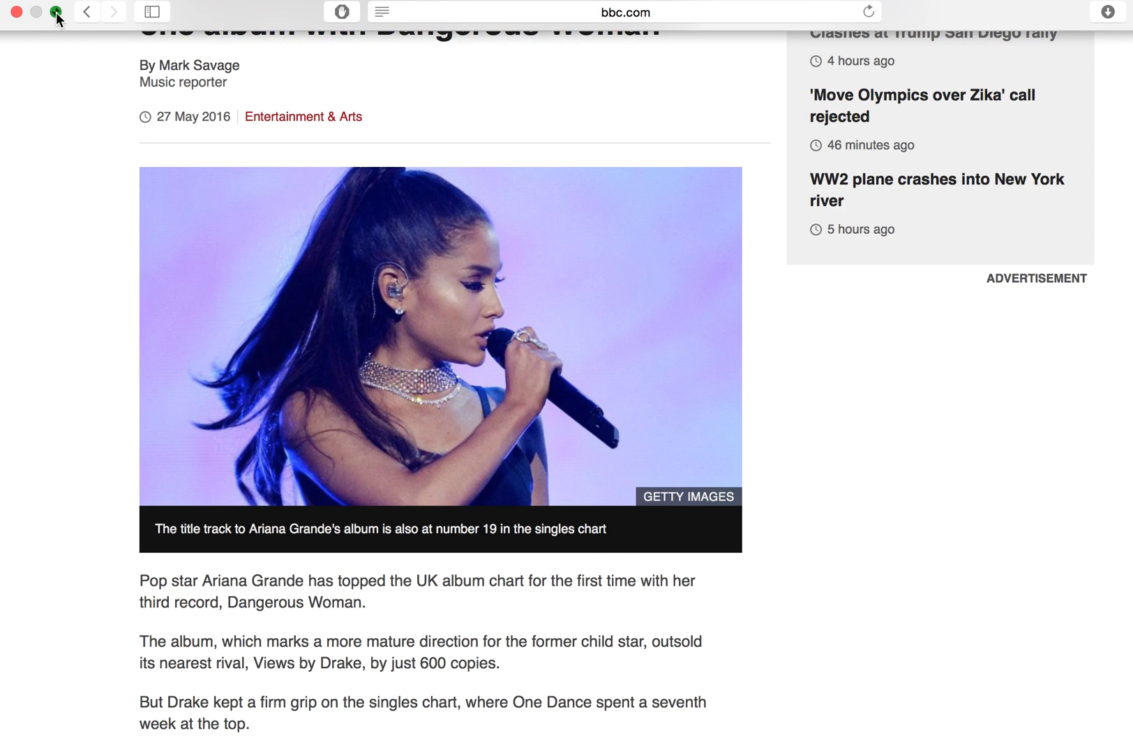
# Exit full screen, drag the article photo to the desktop, re-enter full screen, and scroll to the singles table
pyautogui.click(55, 20)
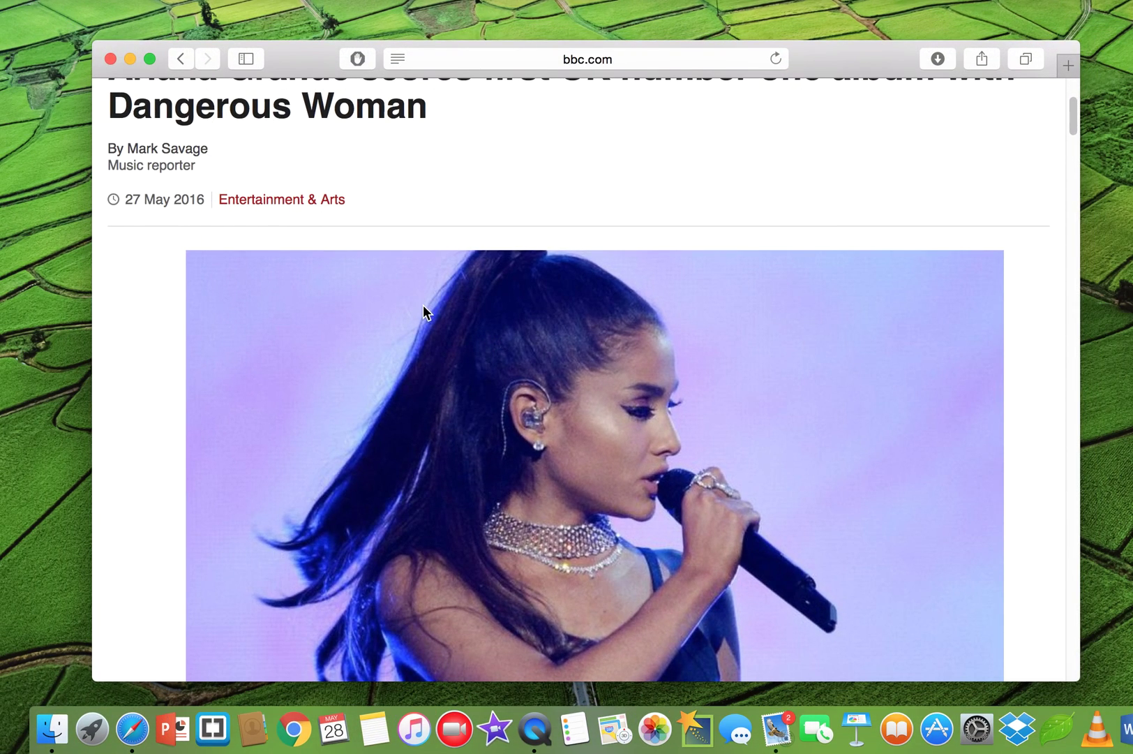
pyautogui.moveTo(461, 343); pyautogui.dragTo(1132, 374)
pyautogui.click(149, 64)
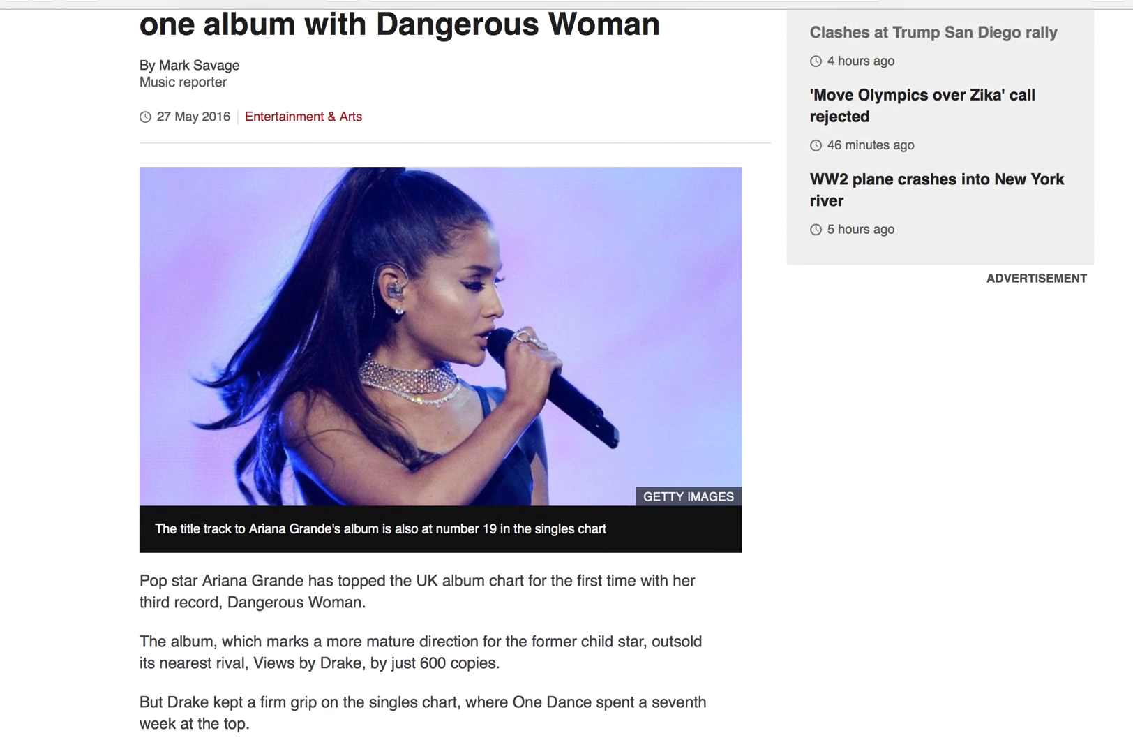
pyautogui.scroll(-8, 773, 187)
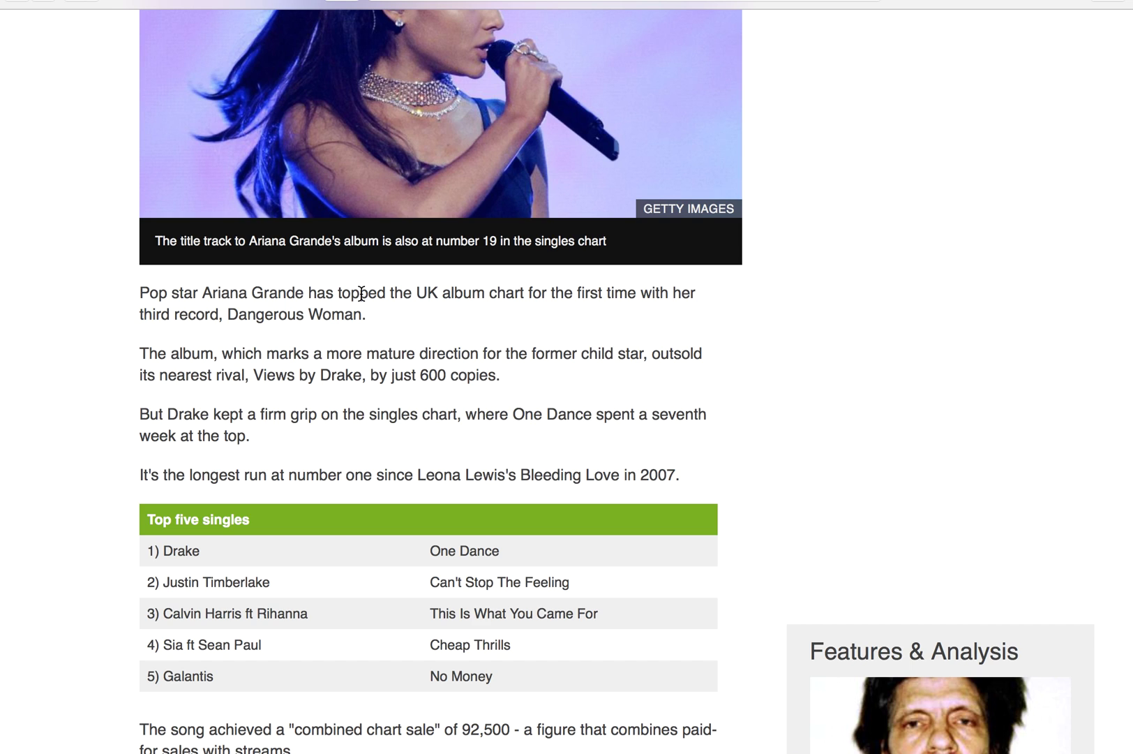
pyautogui.rightClick(360, 292)
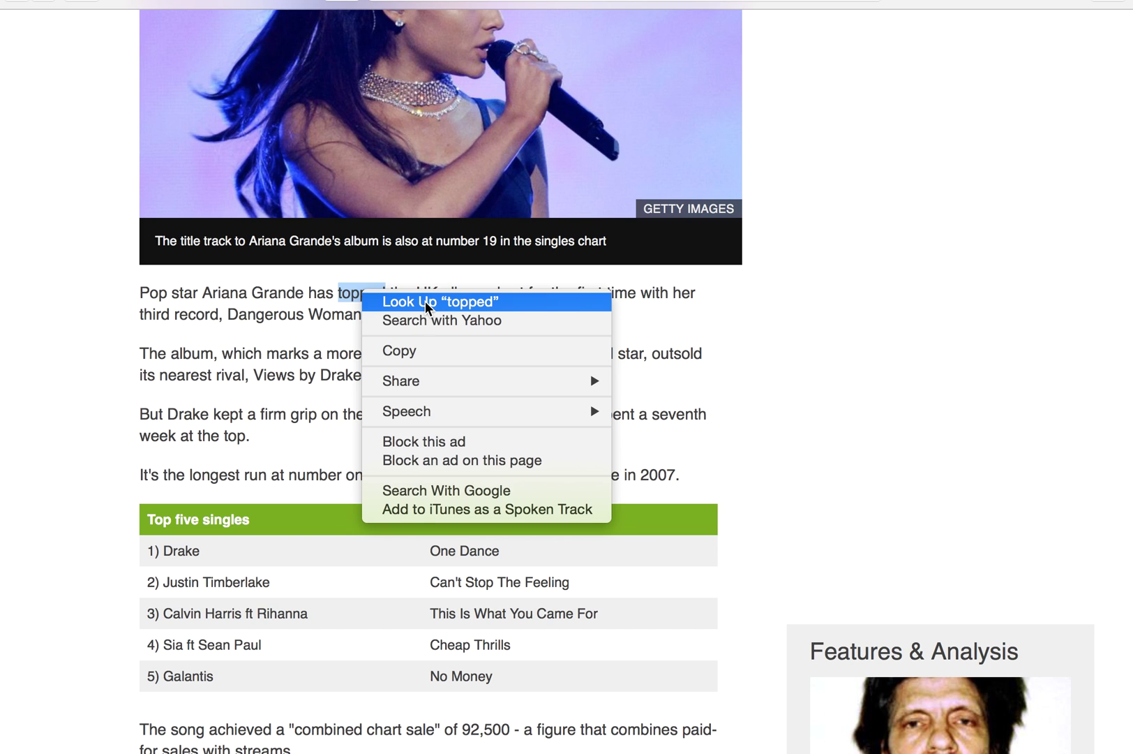
pyautogui.click(425, 302)
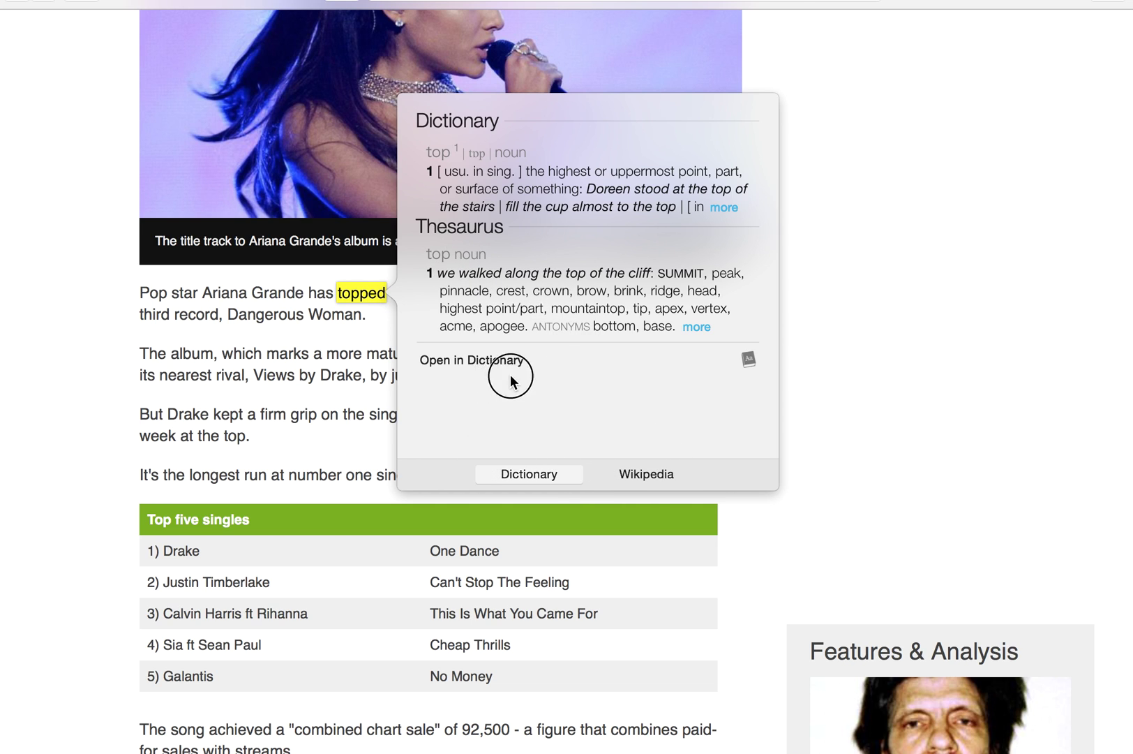
pyautogui.click(282, 370)
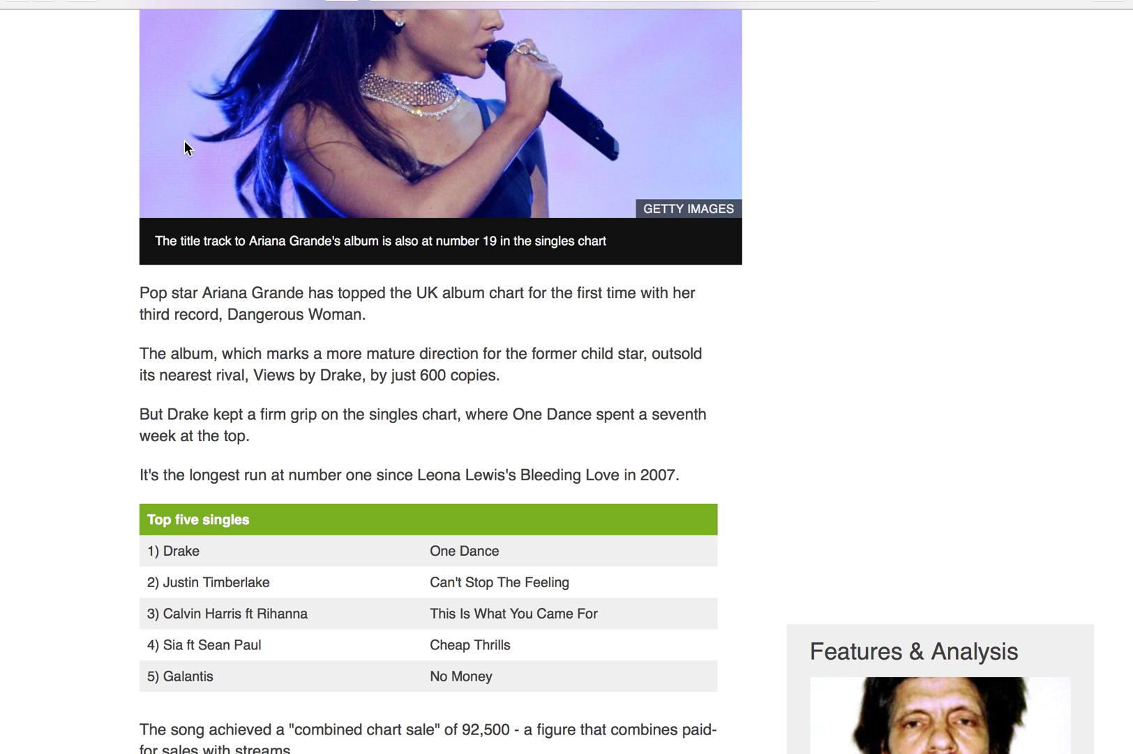
# Take the Safari article out of full screen using Mission Control
pyautogui.hotkey('ctrl', 'Up')
pyautogui.hotkey('ctrl', 'Up')
pyautogui.moveTo(45, 1)
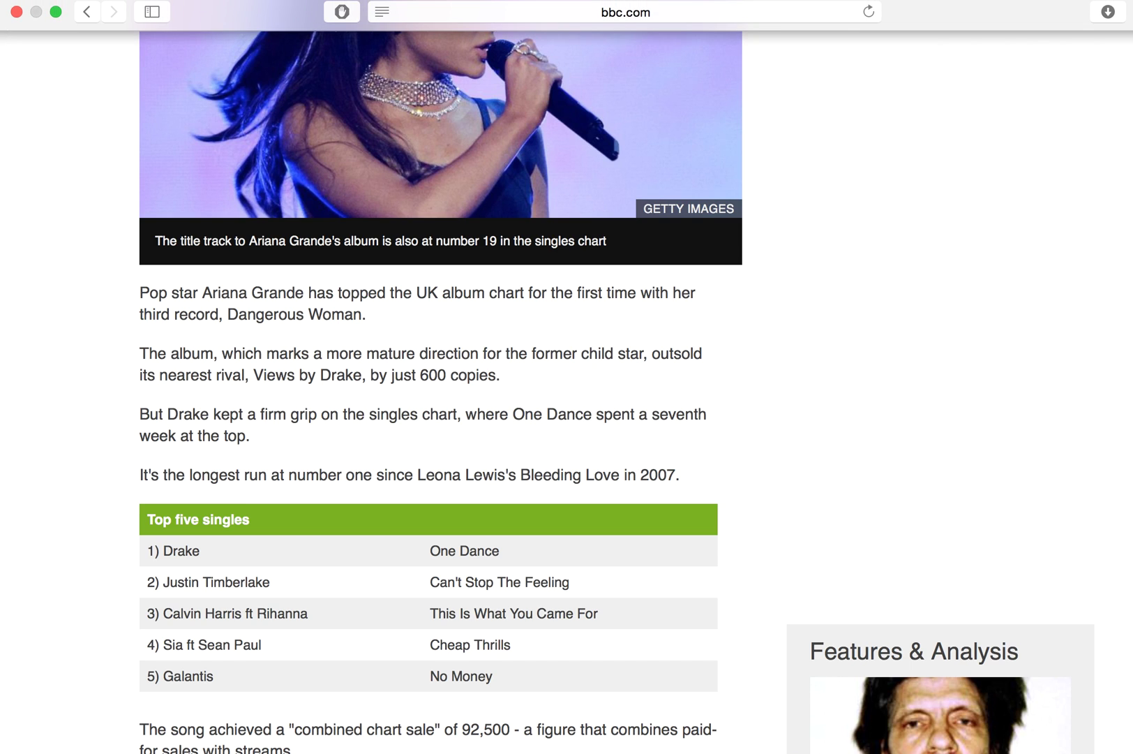
pyautogui.click(57, 12)
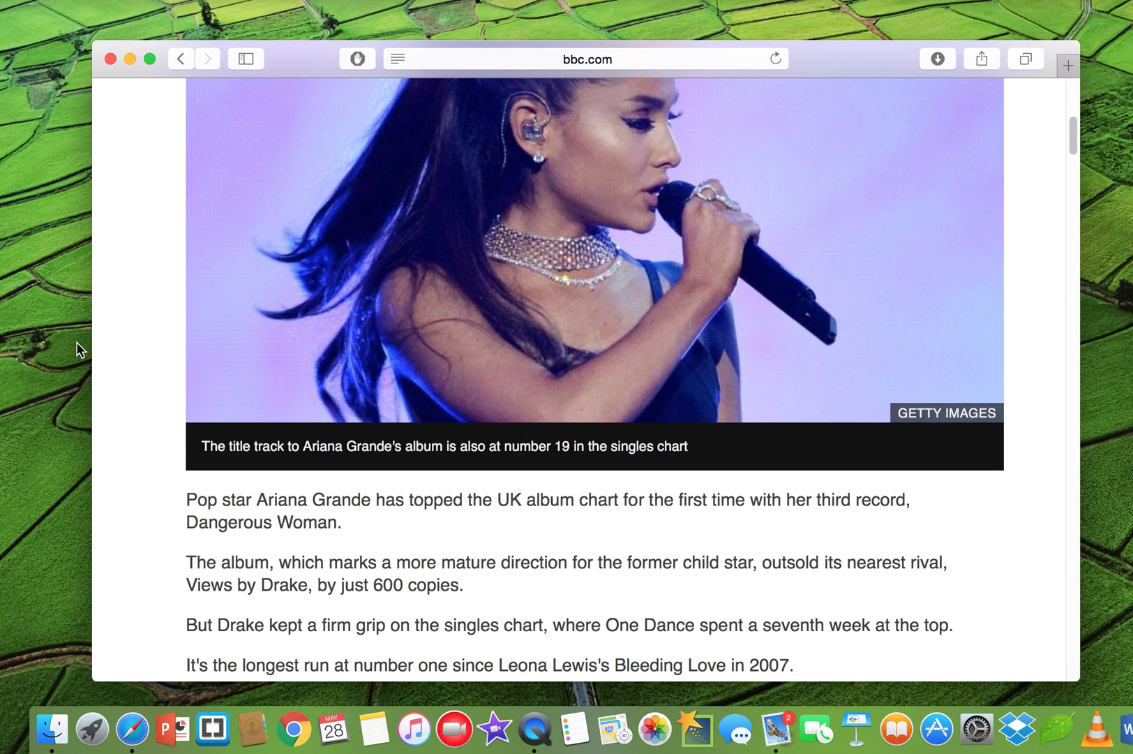
# Search Launchpad for 'Q' and launch QuickTime Player, bringing it to the front
pyautogui.click(98, 734)
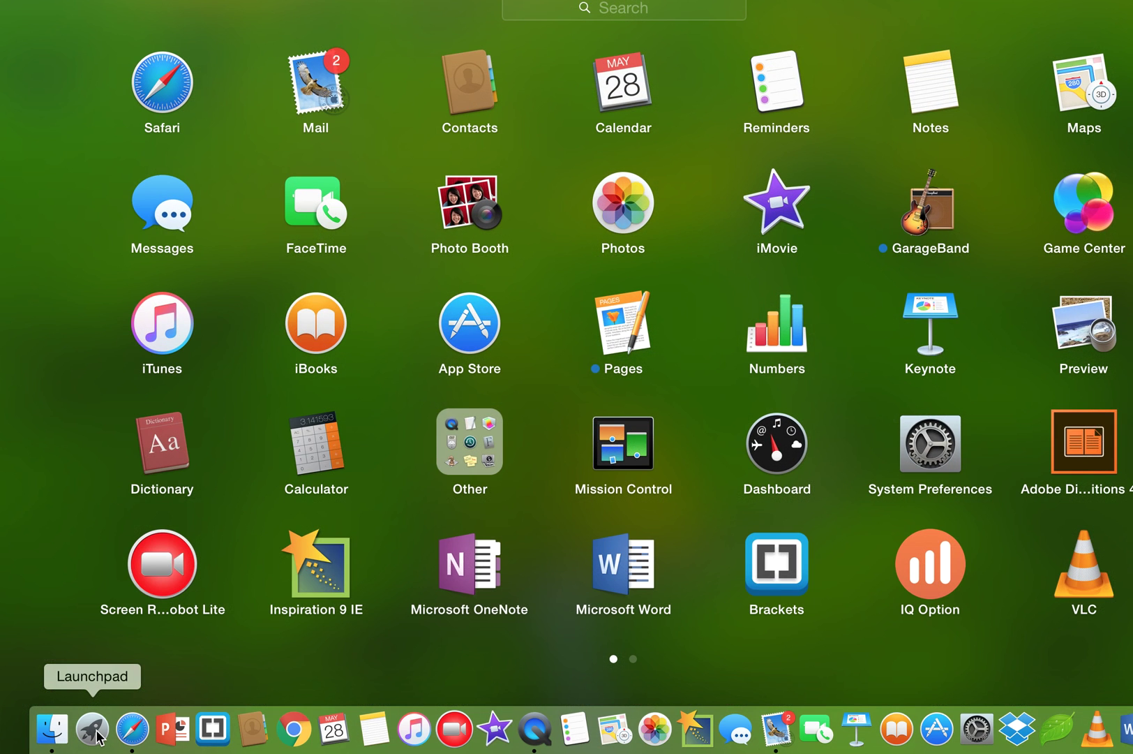
pyautogui.click(606, 14)
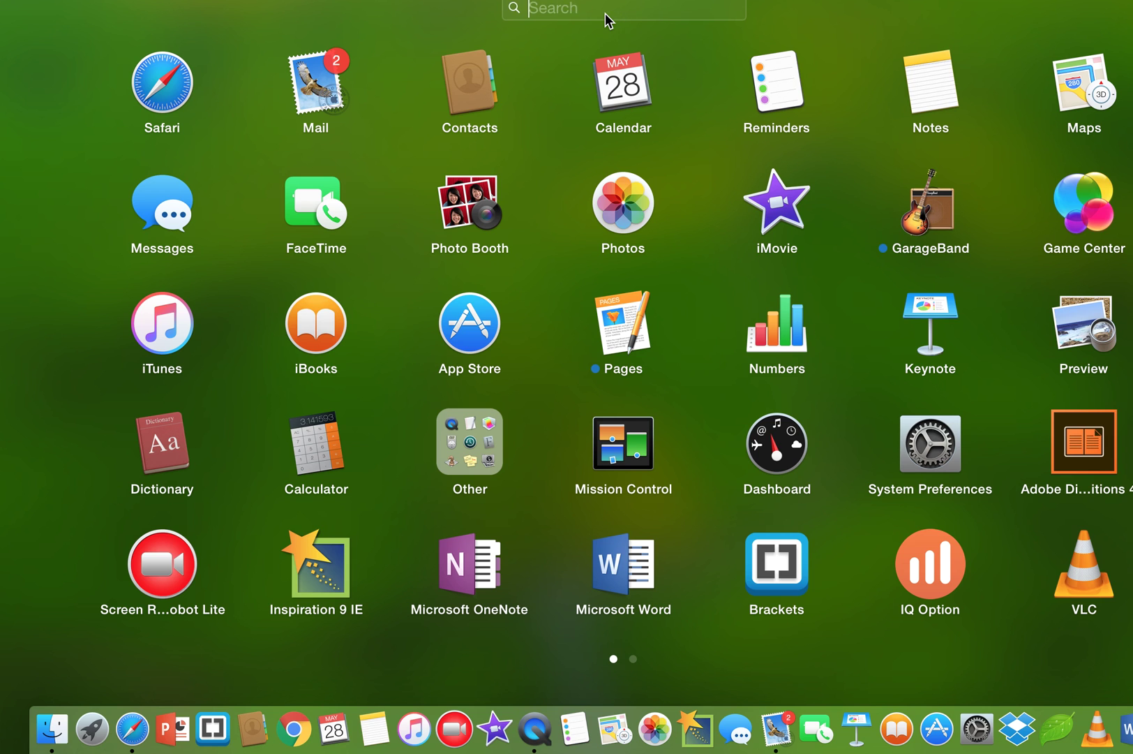
pyautogui.write('Q')
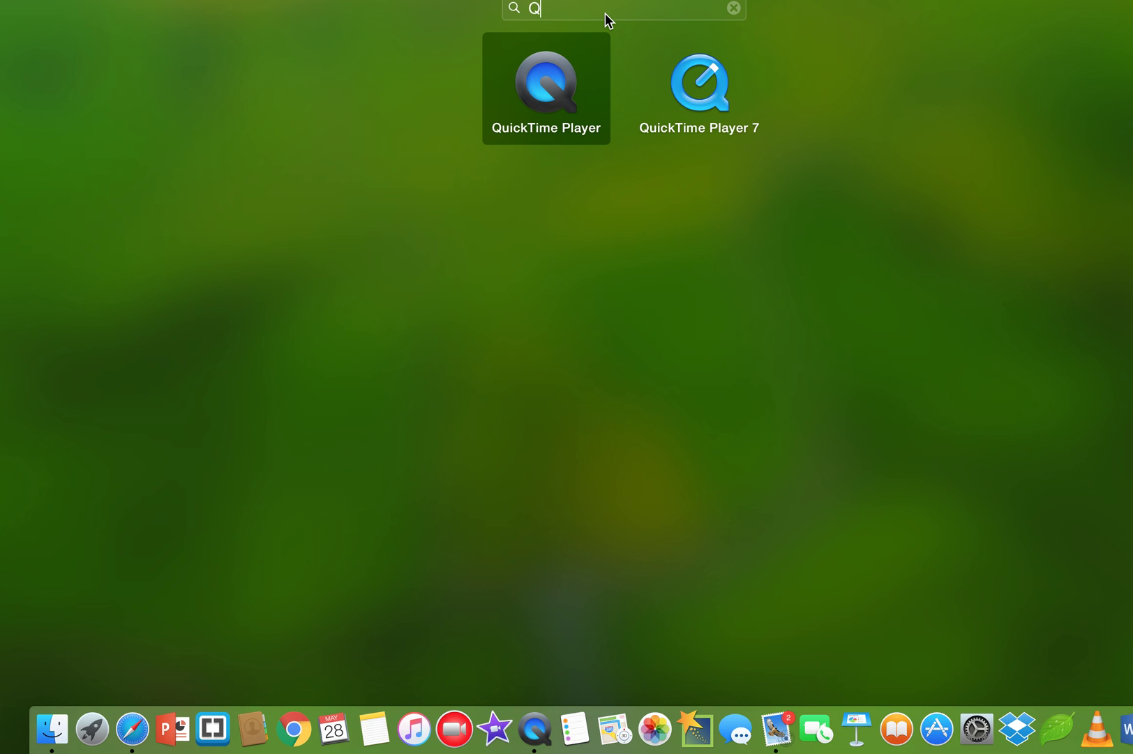
pyautogui.click(561, 64)
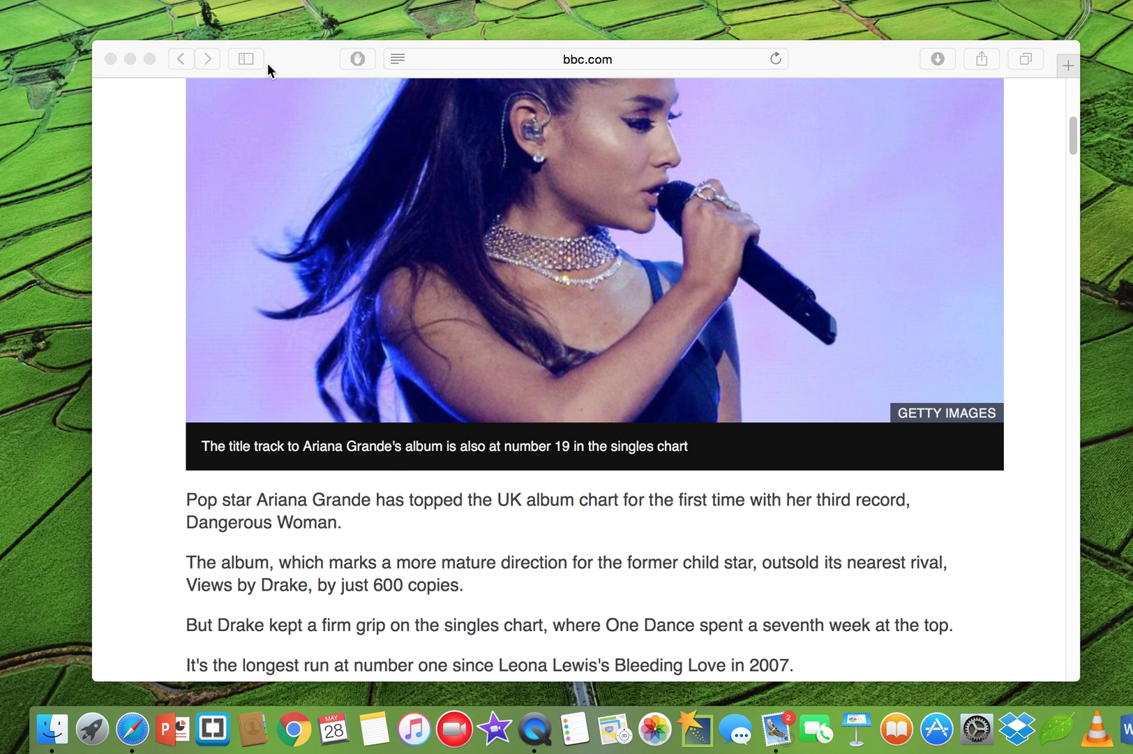
pyautogui.click(529, 730)
# Look over QuickTime Player's File menu without choosing anything, then close the Safari article window
pyautogui.click(180, 2)
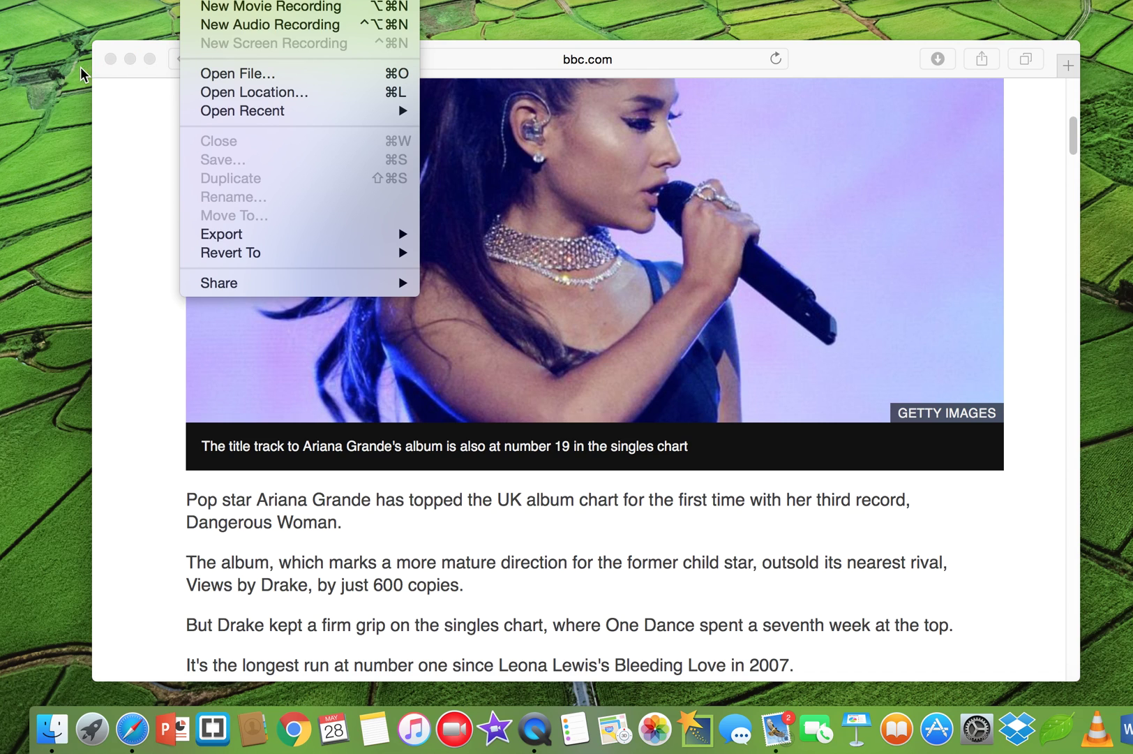
pyautogui.click(62, 73)
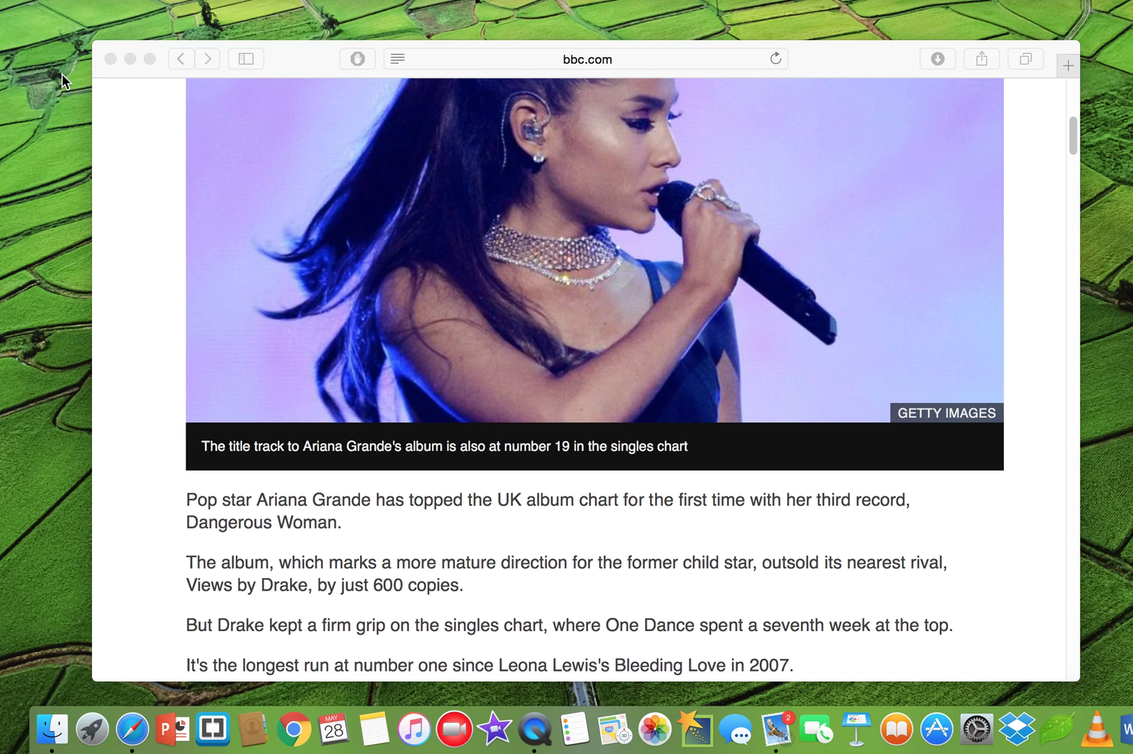
pyautogui.click(112, 84)
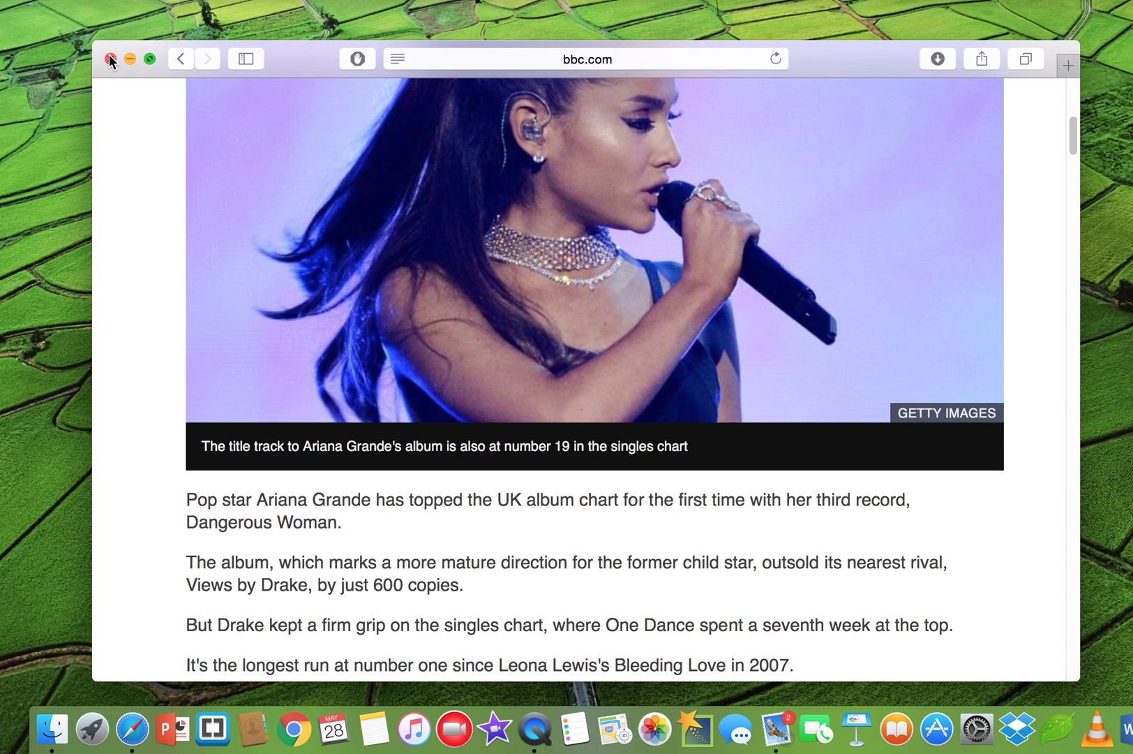
pyautogui.click(110, 60)
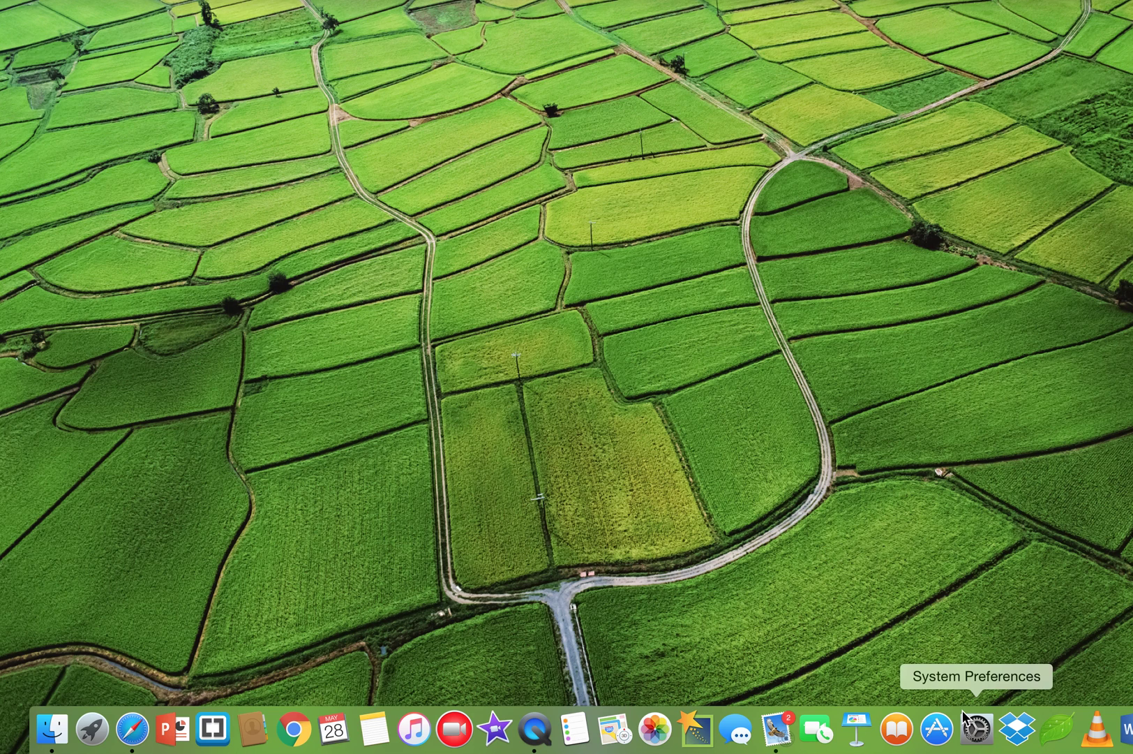
# Open the Hot Corners settings from System Preferences' Mission Control pane
pyautogui.click(975, 729)
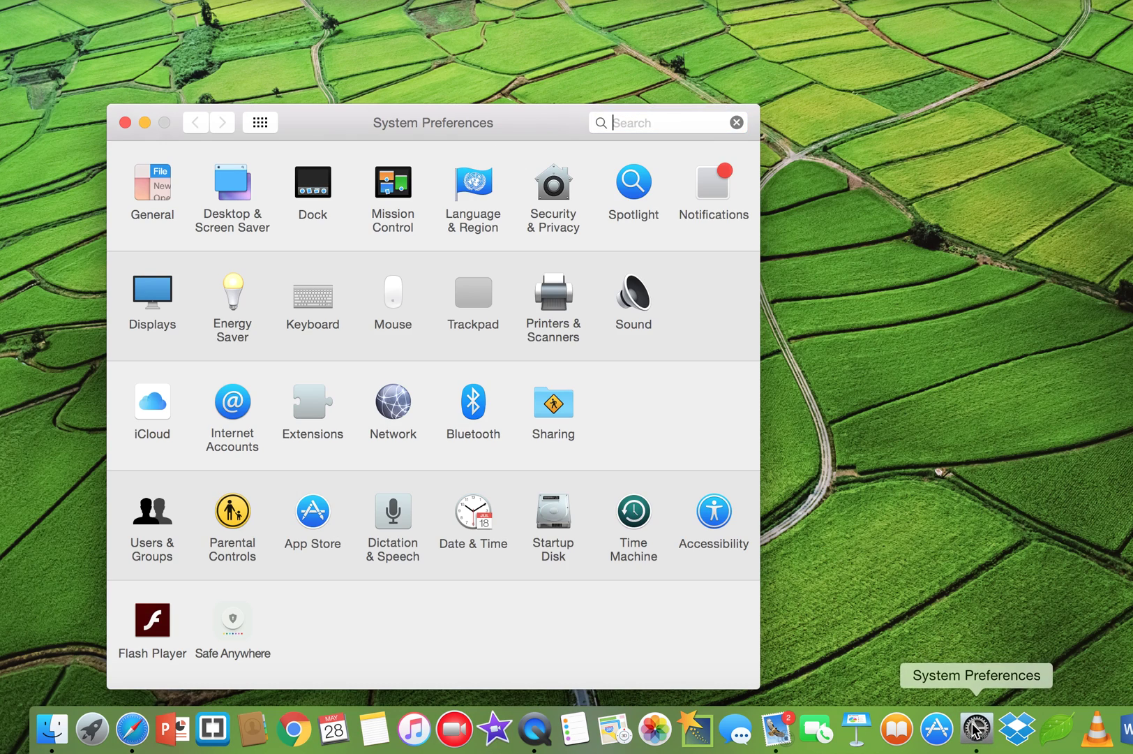
pyautogui.click(402, 198)
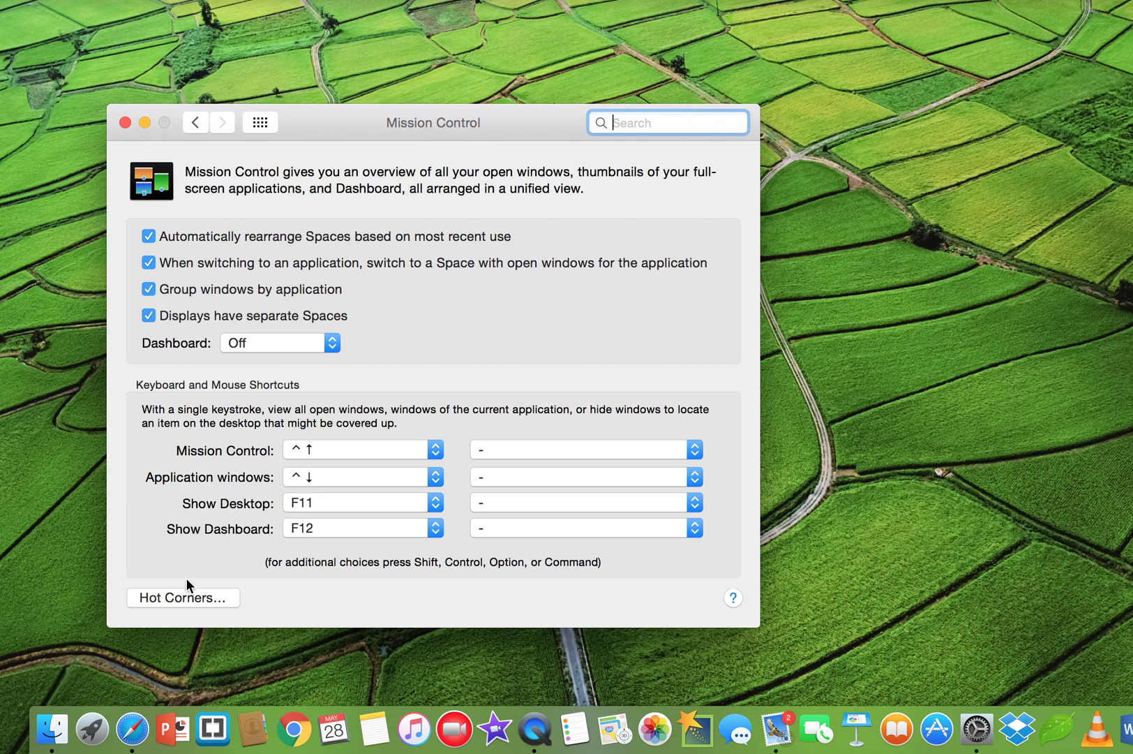
pyautogui.click(164, 600)
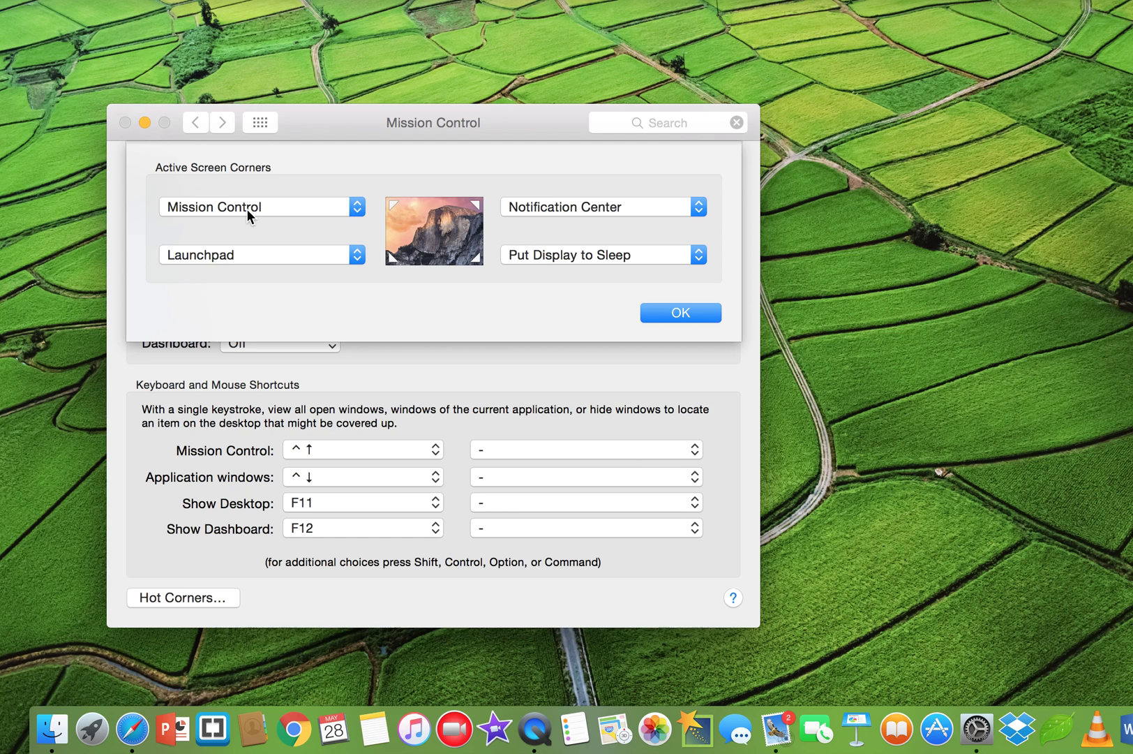
# Keep Mission Control for the top-left corner and test the bottom-left Launchpad corner
pyautogui.click(358, 208)
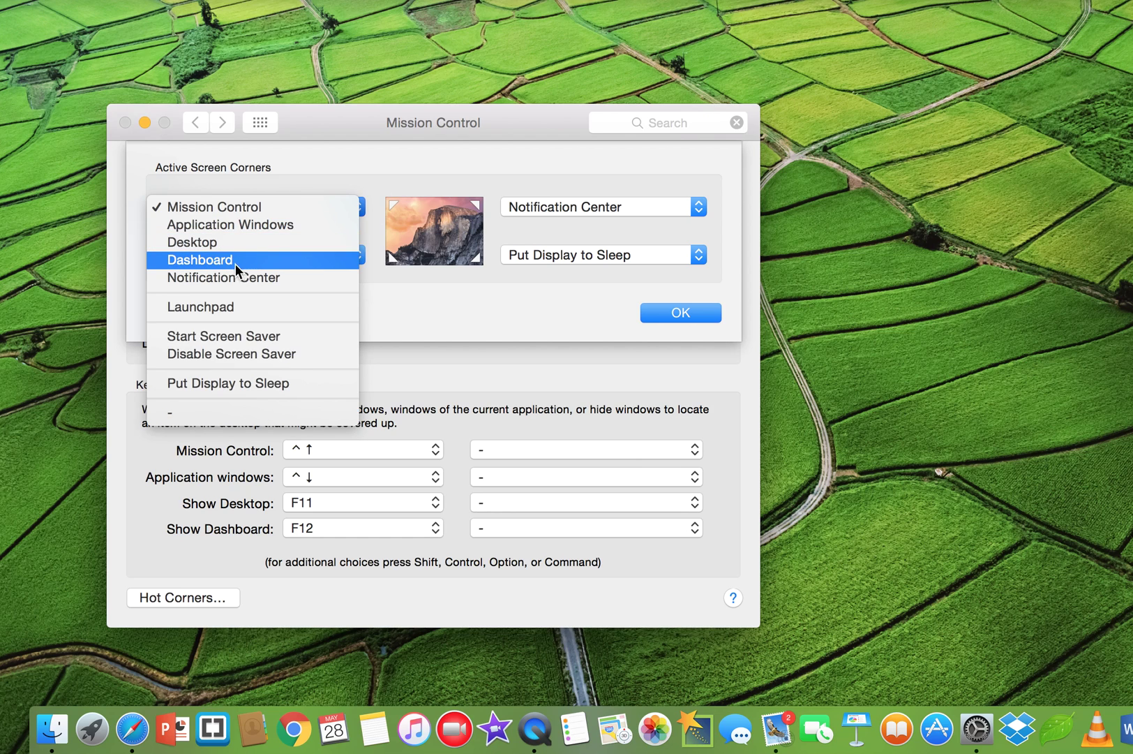
pyautogui.click(428, 325)
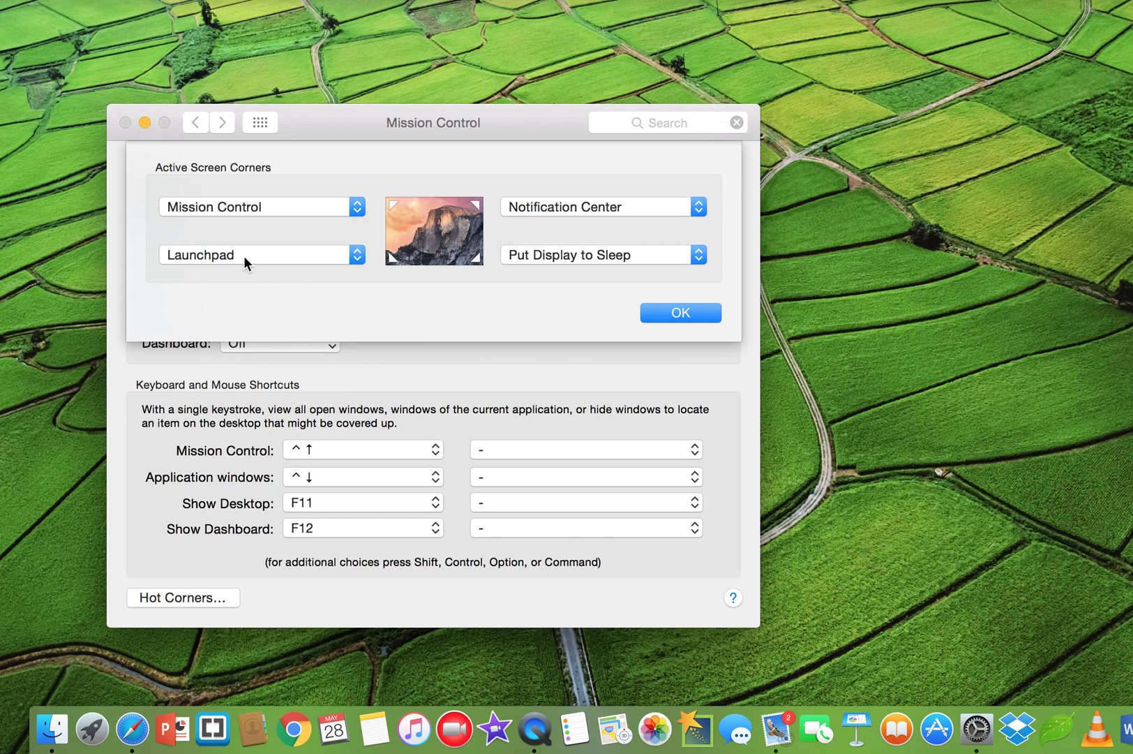
pyautogui.moveTo(2, 751)
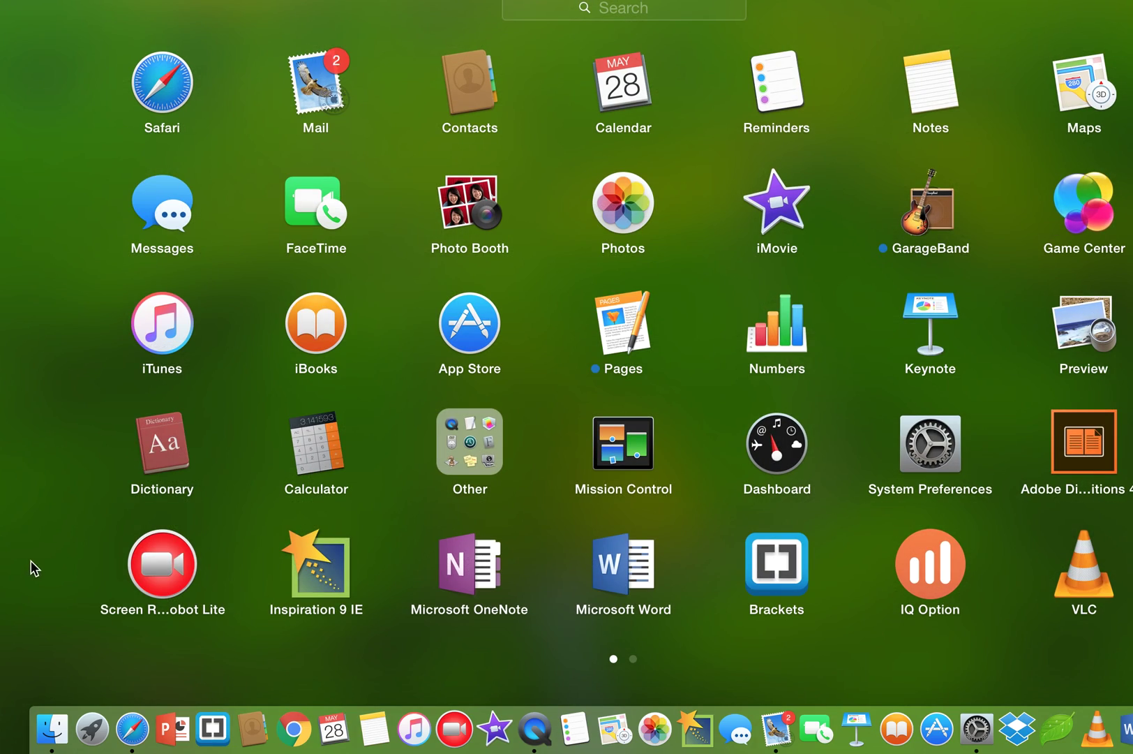
pyautogui.click(3, 573)
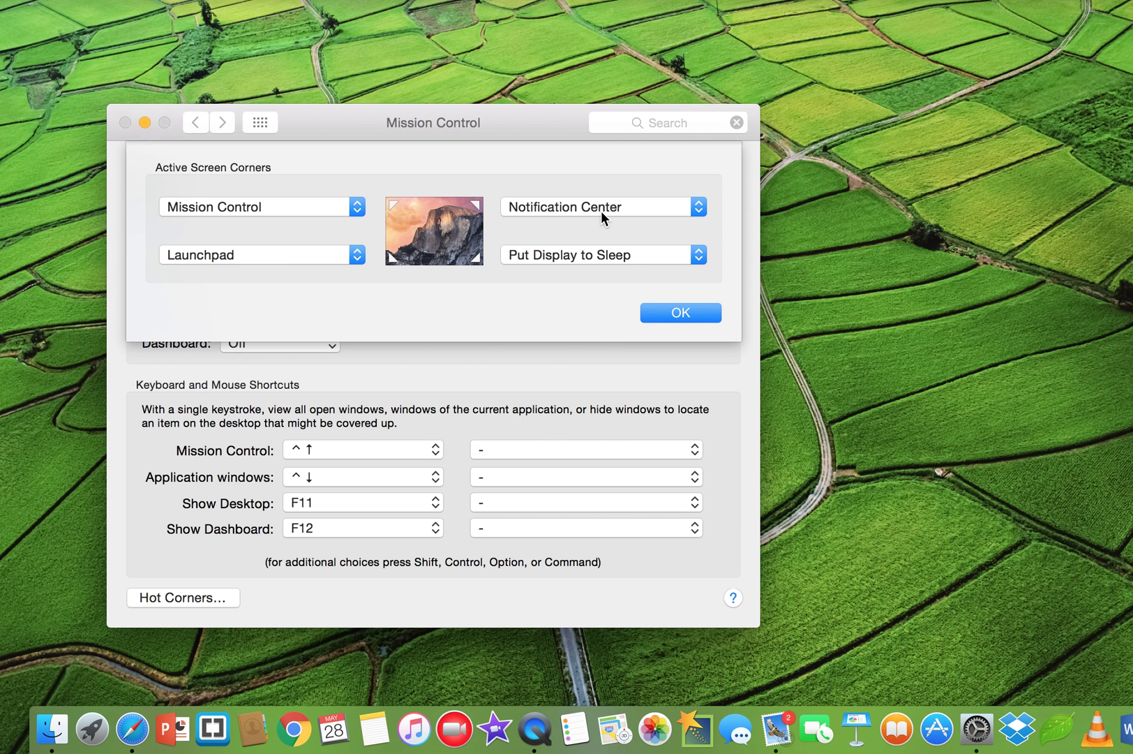
# Test the top-left Mission Control corner, then confirm the unchanged hot corners with OK
pyautogui.moveTo(1132, 0)
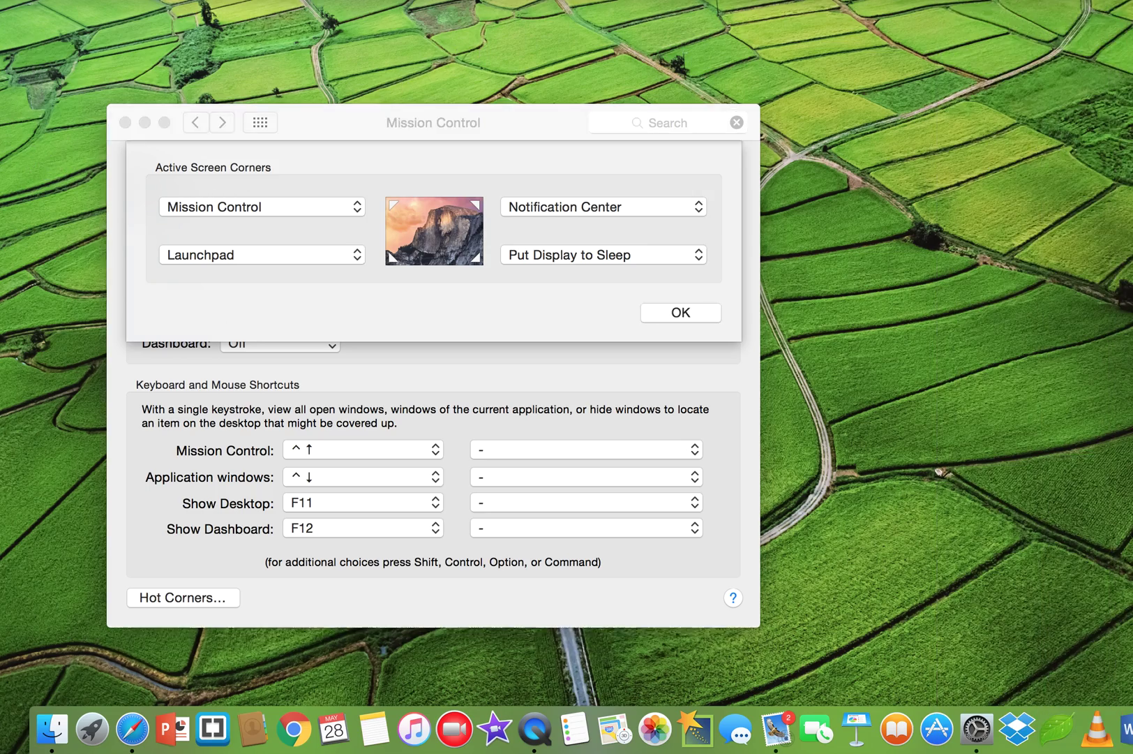
pyautogui.moveTo(0, 0)
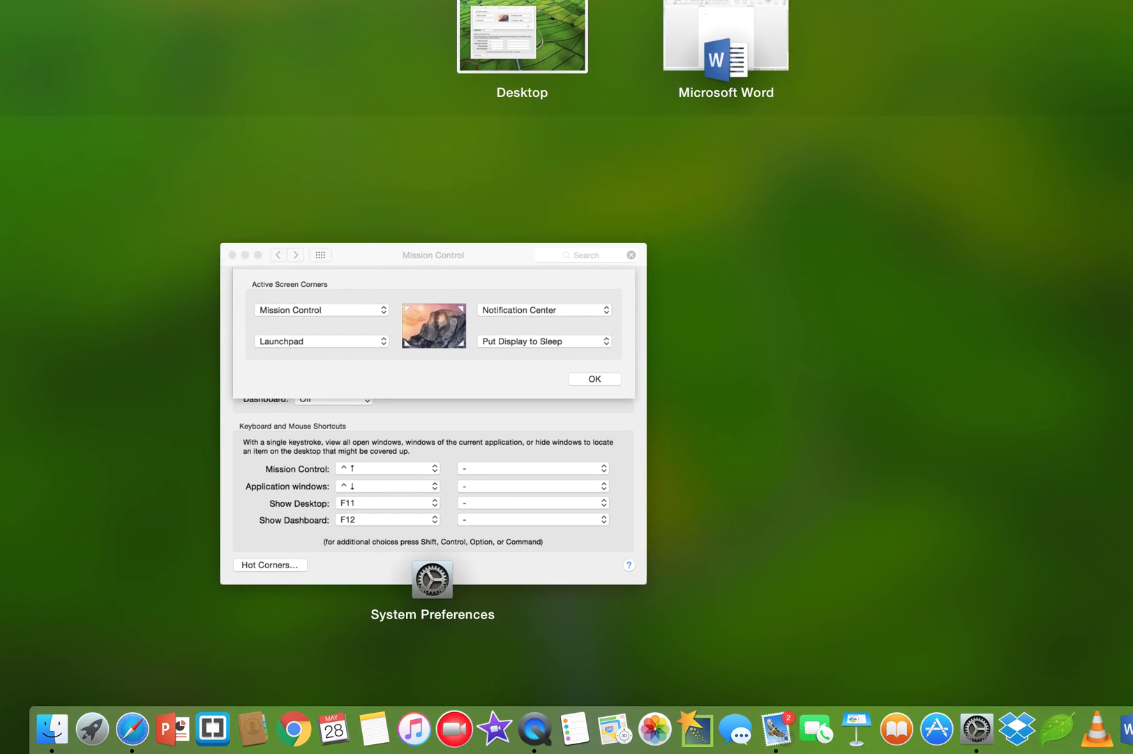
pyautogui.click(132, 442)
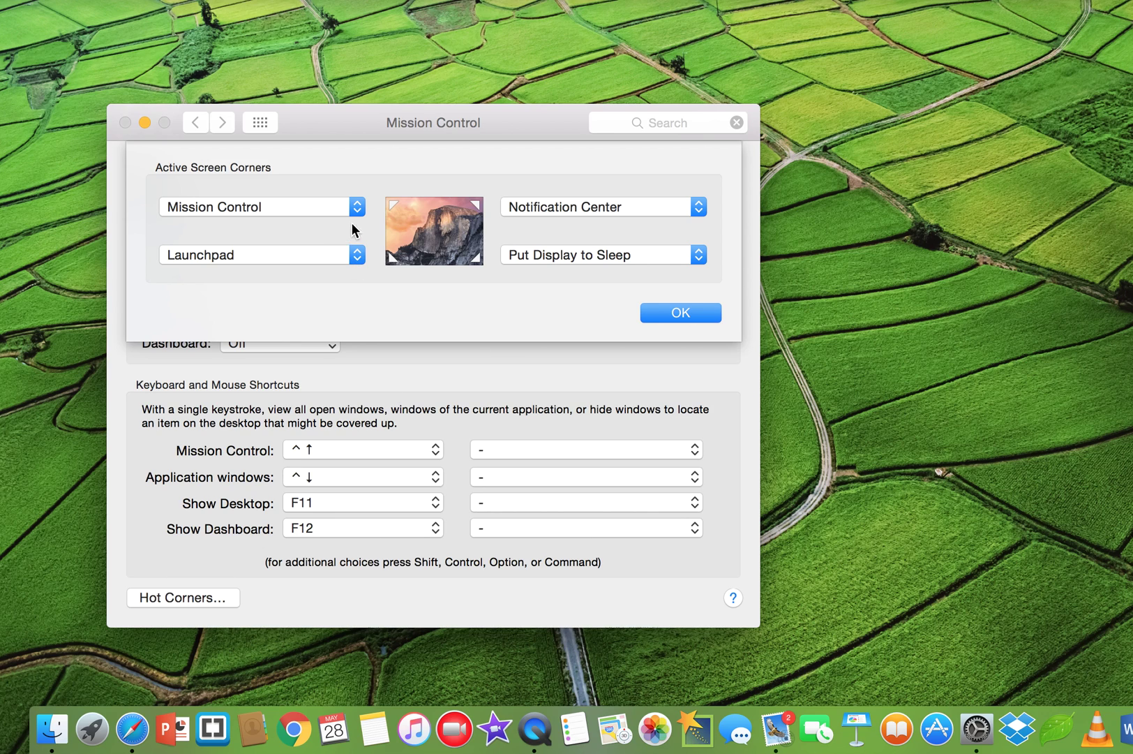
pyautogui.click(676, 312)
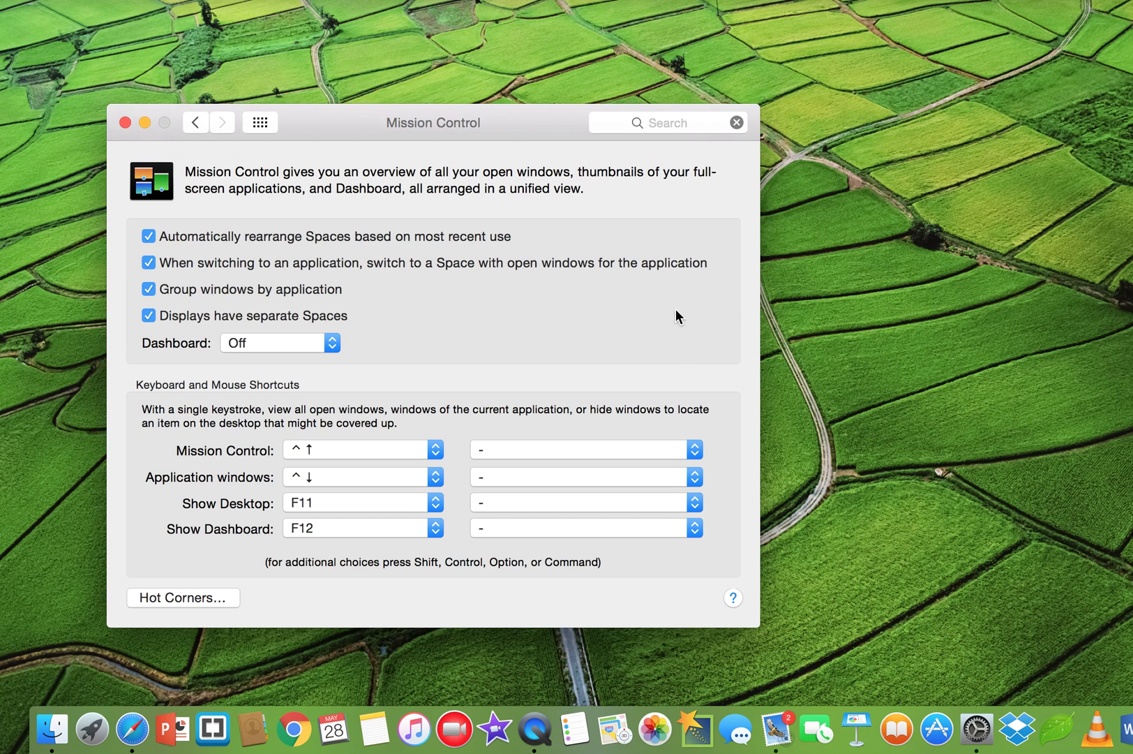
# Close the System Preferences window showing the Mission Control settings
pyautogui.click(125, 122)
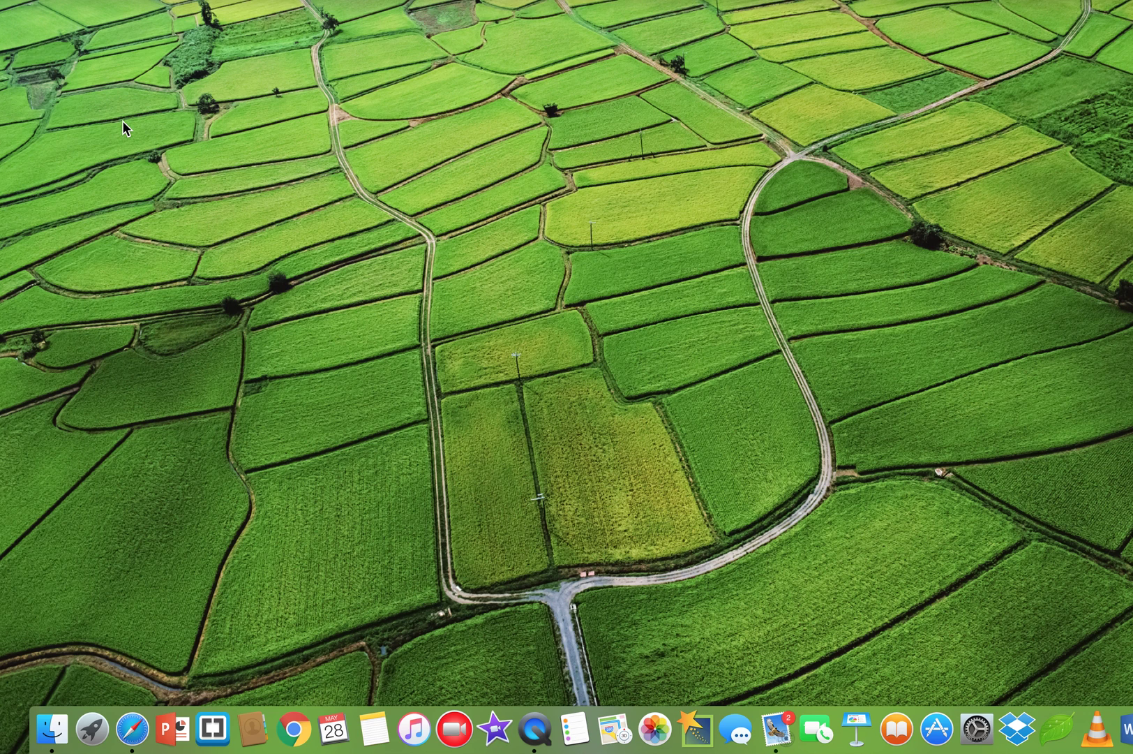